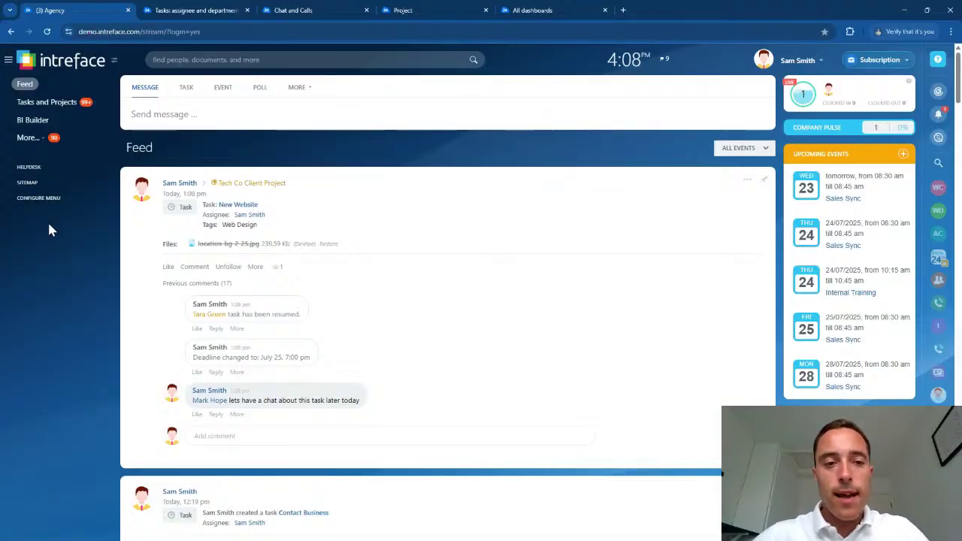
Open the projects list under Tasks and Projects, look through it, and start creating a new project
{"action": "left_click", "coordinate": [38, 106]}
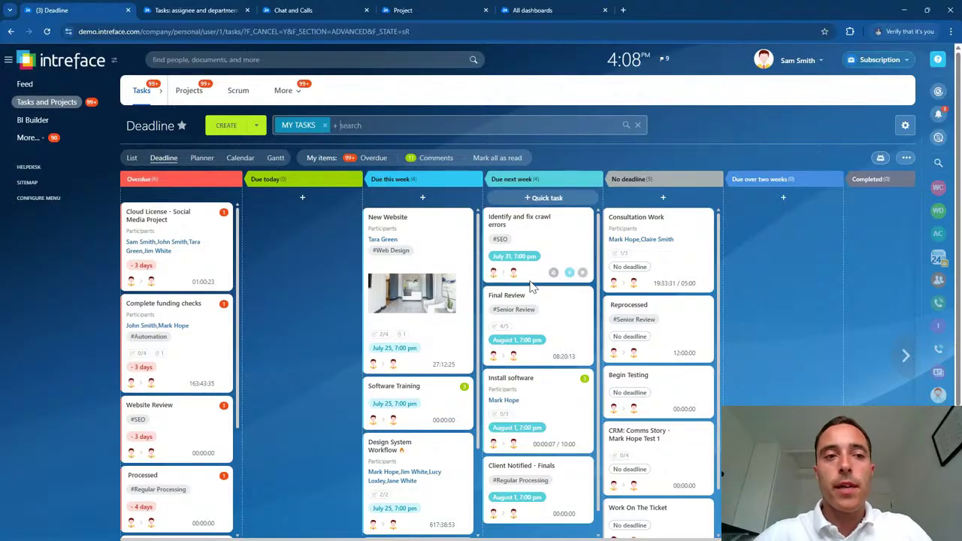
{"action": "left_click", "coordinate": [187, 94]}
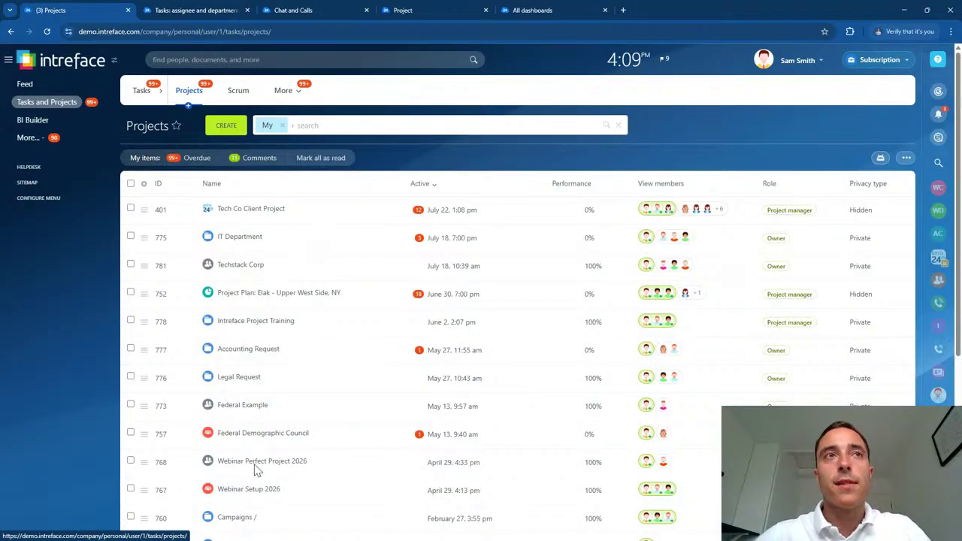
{"action": "scroll", "coordinate": [263, 459], "scroll_direction": "down", "scroll_amount": 1}
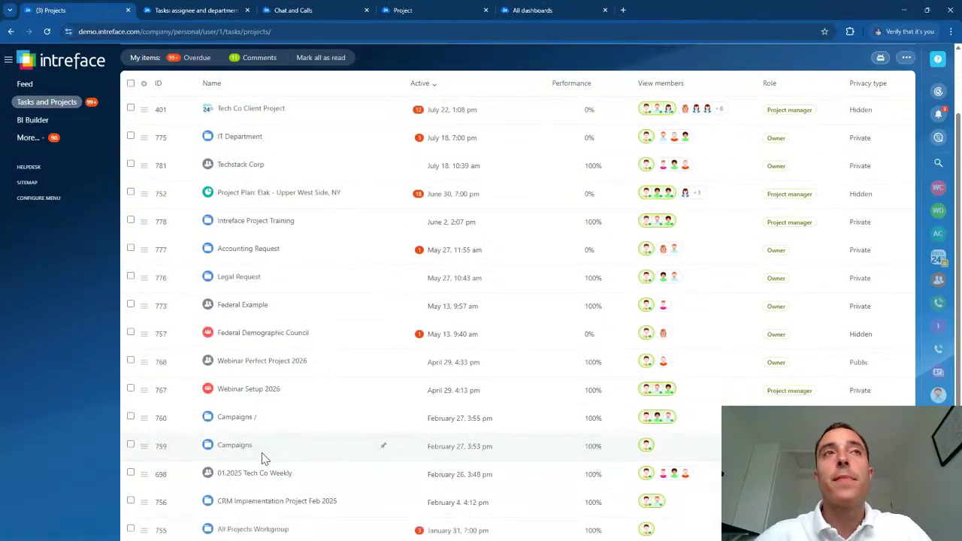
{"action": "scroll", "coordinate": [256, 376], "scroll_direction": "up", "scroll_amount": 1}
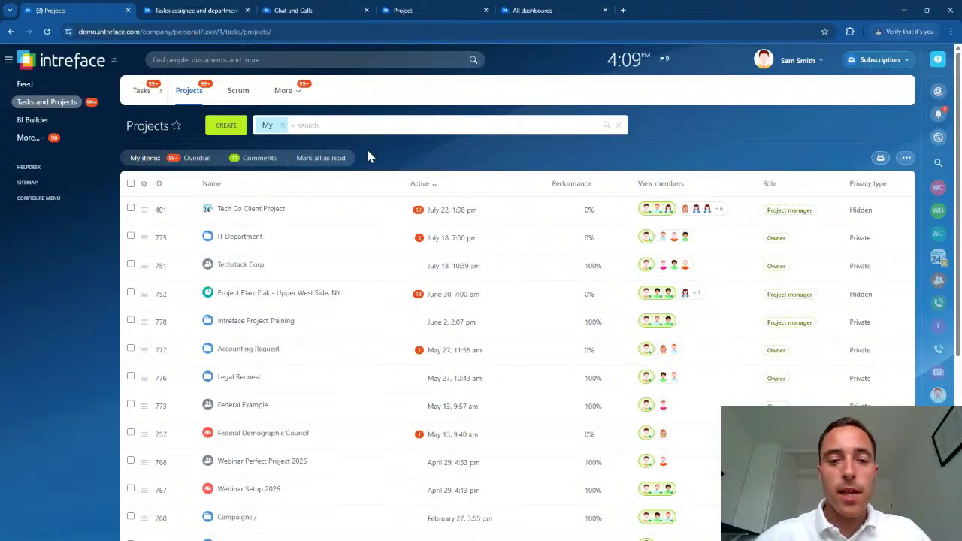
{"action": "left_click", "coordinate": [226, 127]}
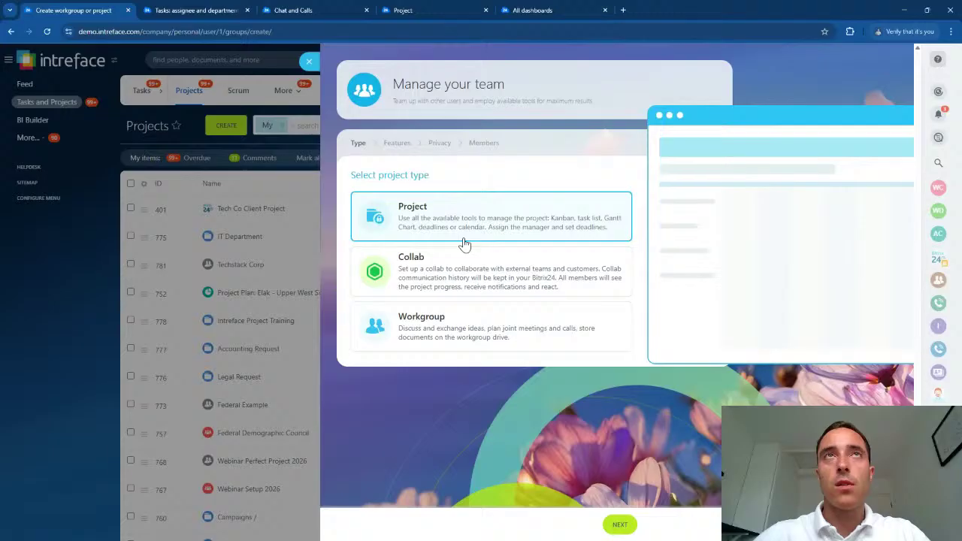
Preview the Workgroup and Collab types, select Project as the project type, and continue to its features
{"action": "left_click", "coordinate": [433, 338]}
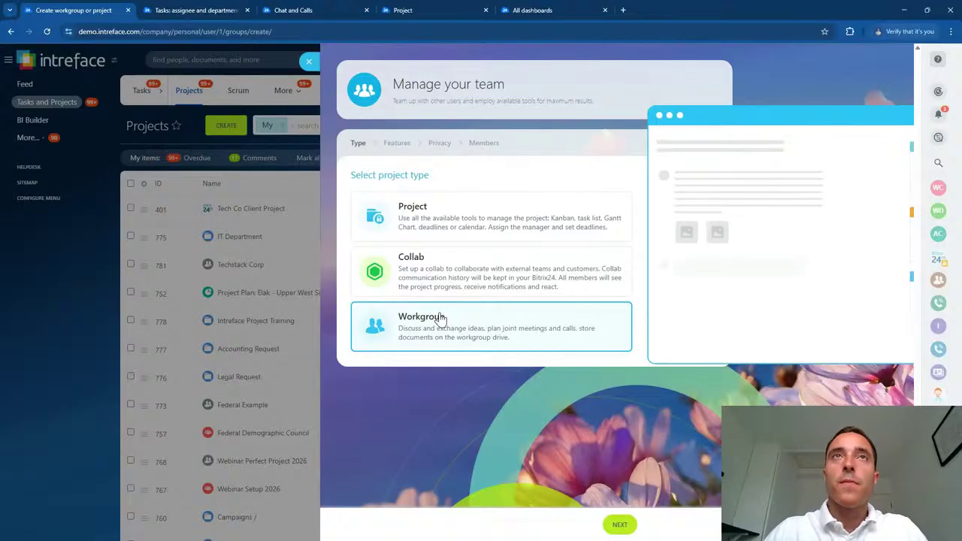
{"action": "left_click", "coordinate": [465, 222]}
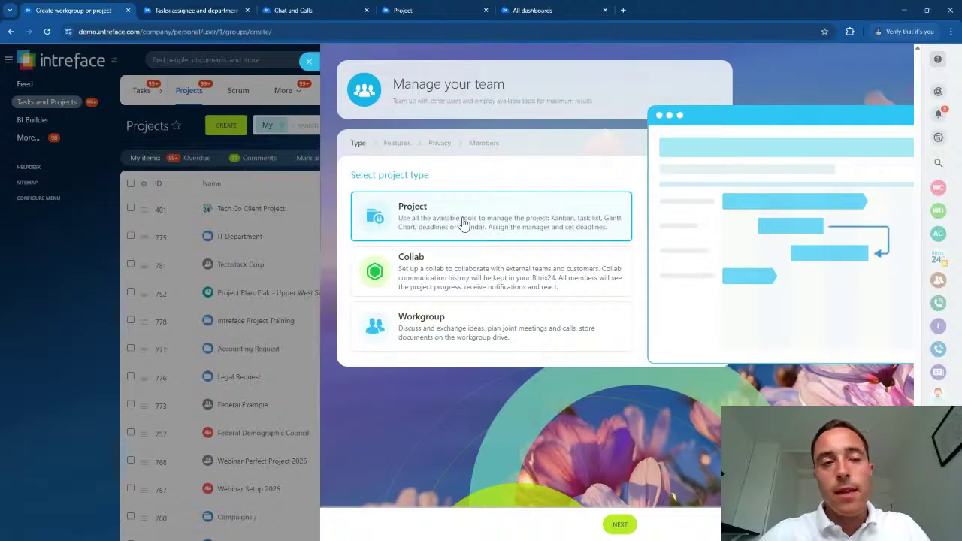
{"action": "left_click", "coordinate": [433, 297]}
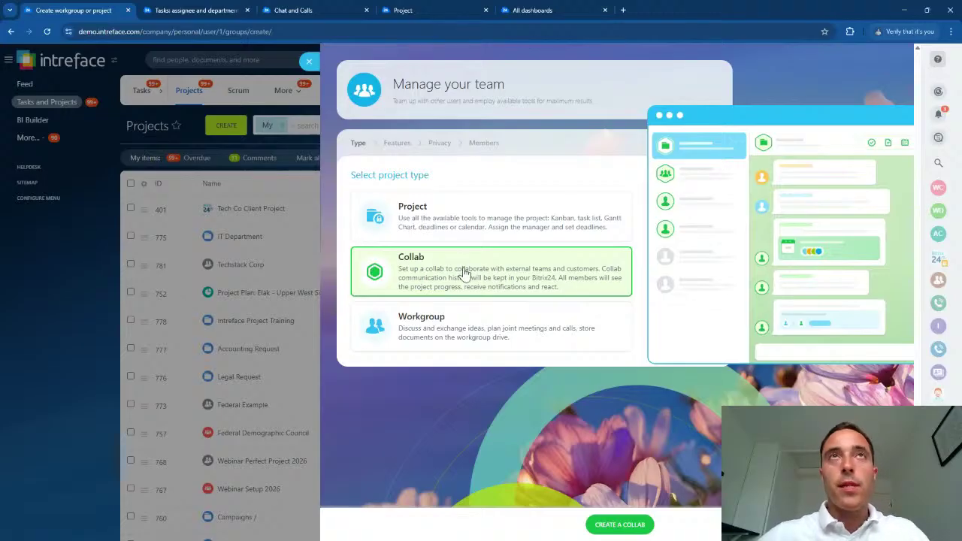
{"action": "left_click", "coordinate": [410, 211]}
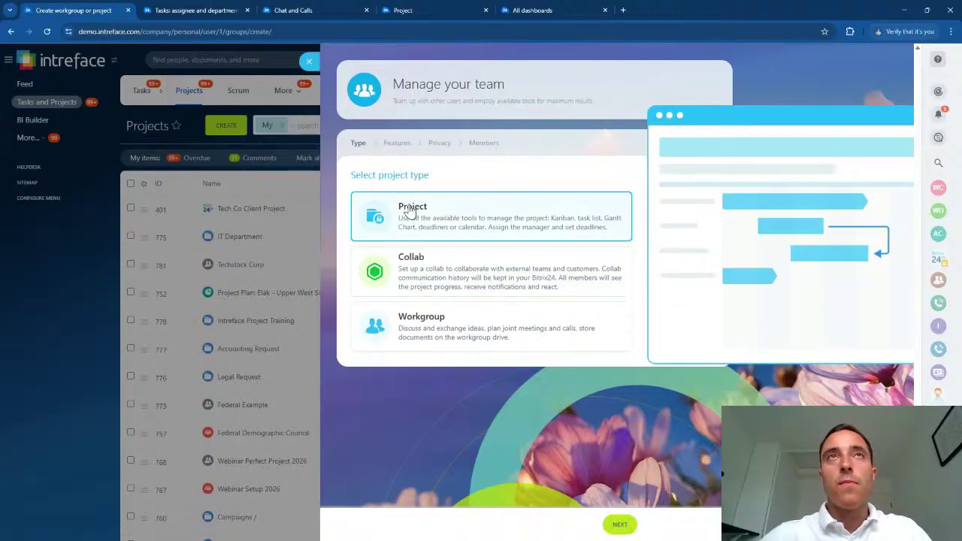
{"action": "left_click", "coordinate": [634, 525]}
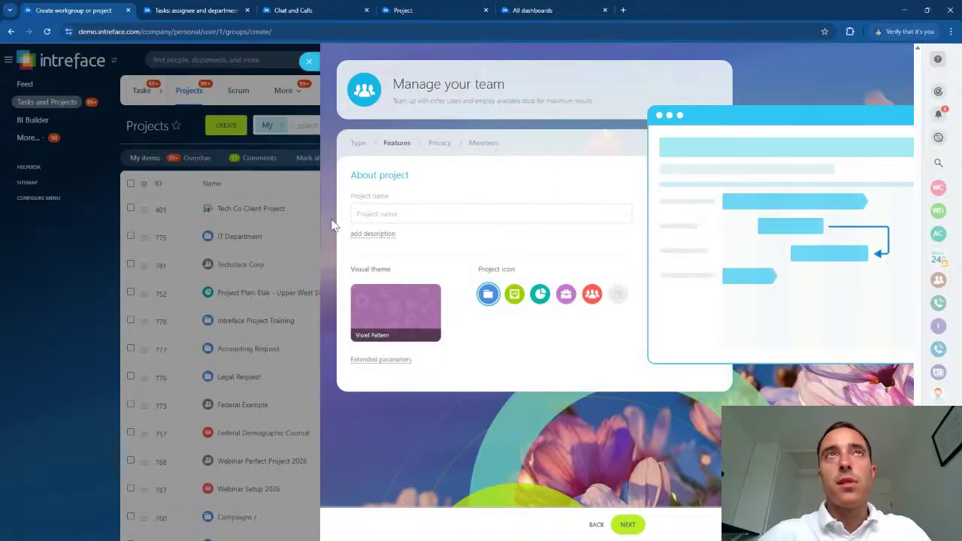
Name the project "Bitrix24 CRM Implementation"
{"action": "left_click", "coordinate": [406, 216]}
{"action": "type", "text": "Bitrix24"}
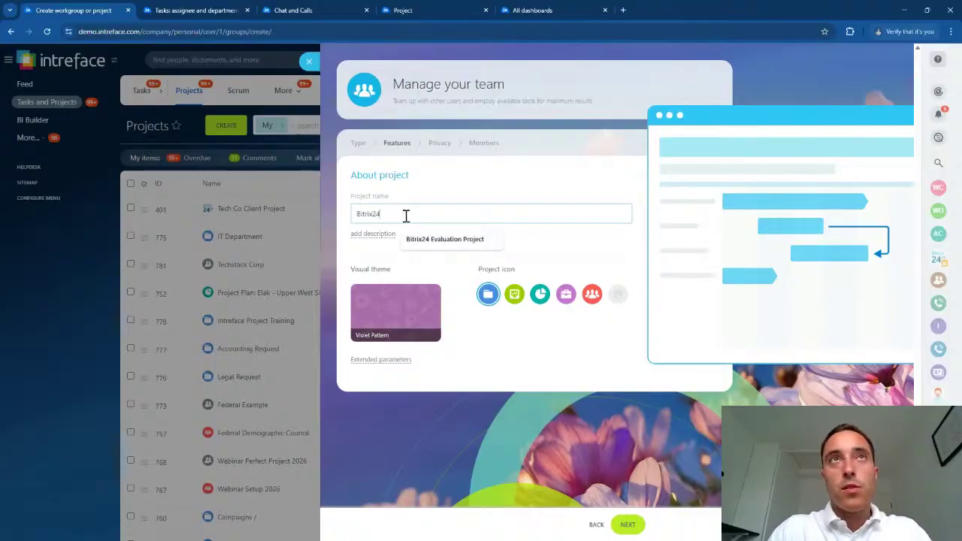
{"action": "type", "text": " CRM Impl"}
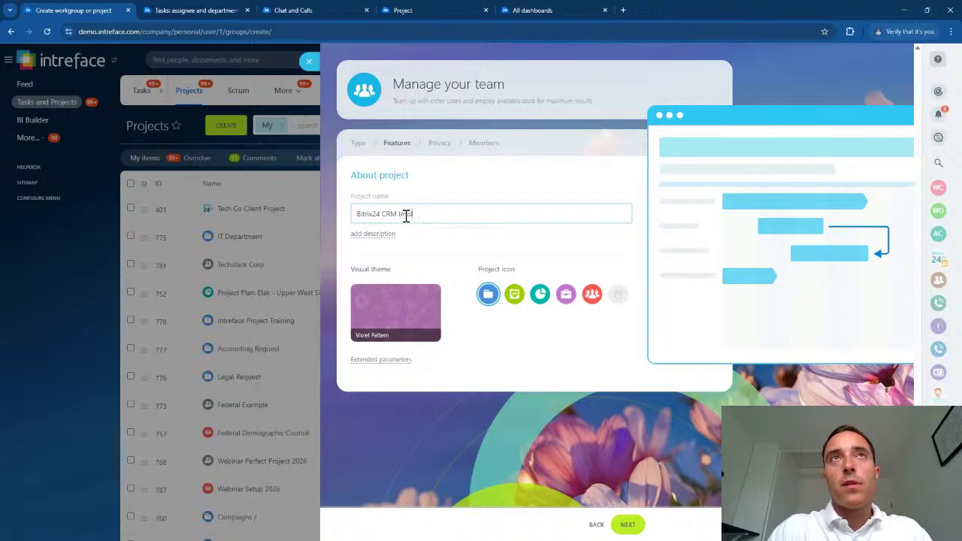
{"action": "type", "text": "ementation"}
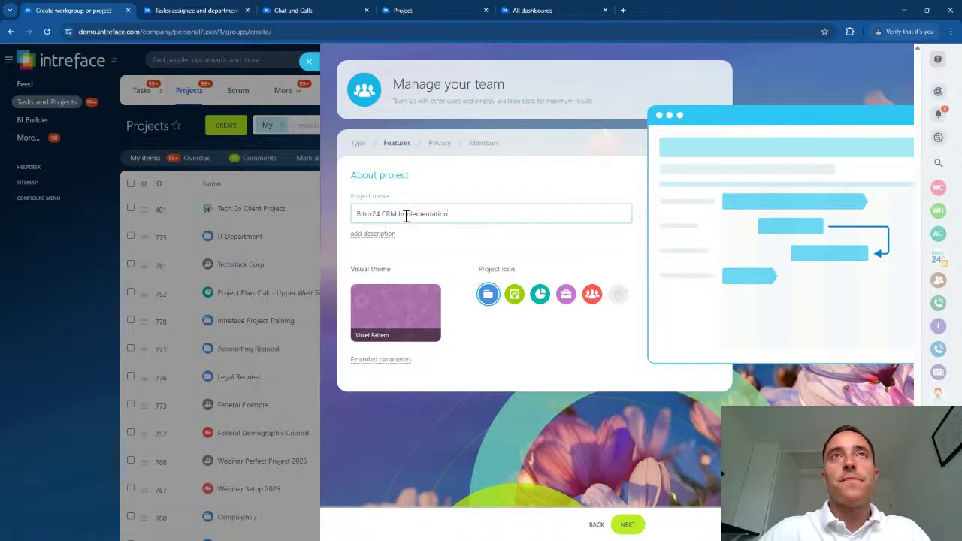
Add the project description "This is for managing the implementation of the Bitrix24 CRM."
{"action": "left_click", "coordinate": [389, 236]}
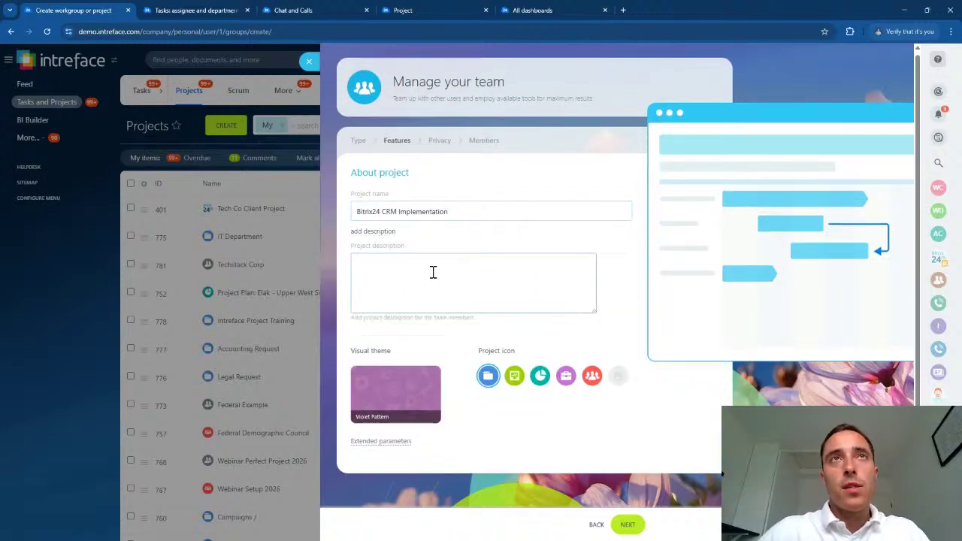
{"action": "type", "text": "This is "}
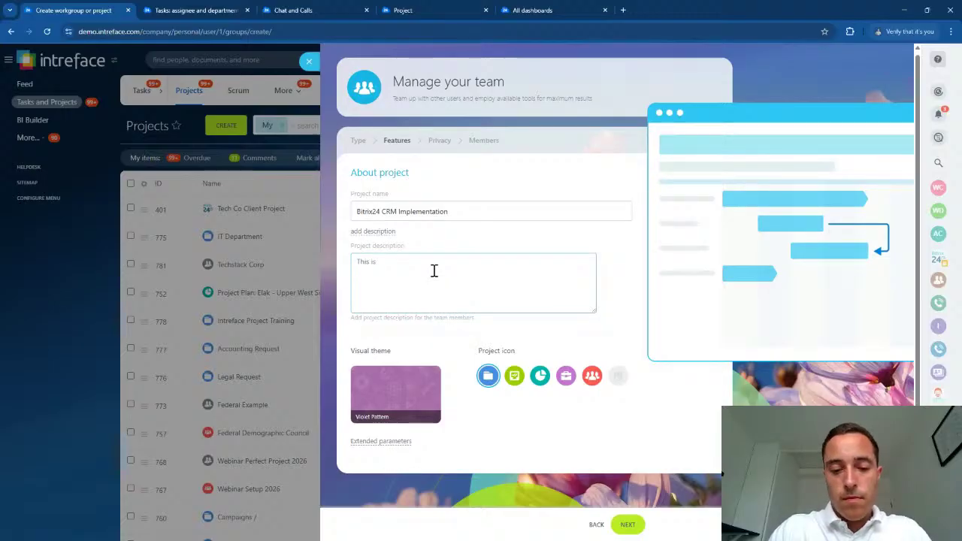
{"action": "type", "text": "for mana"}
{"action": "type", "text": "ging t"}
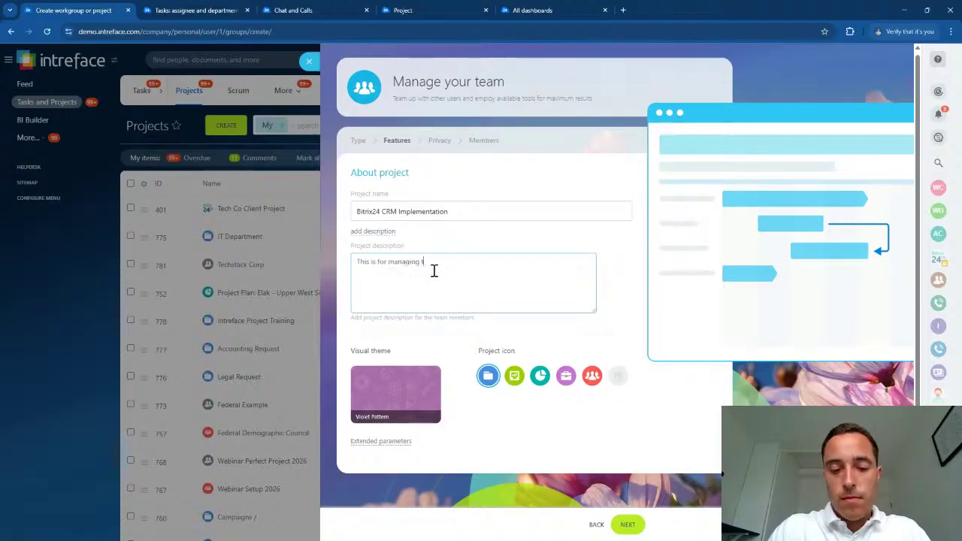
{"action": "type", "text": "he implementation of"}
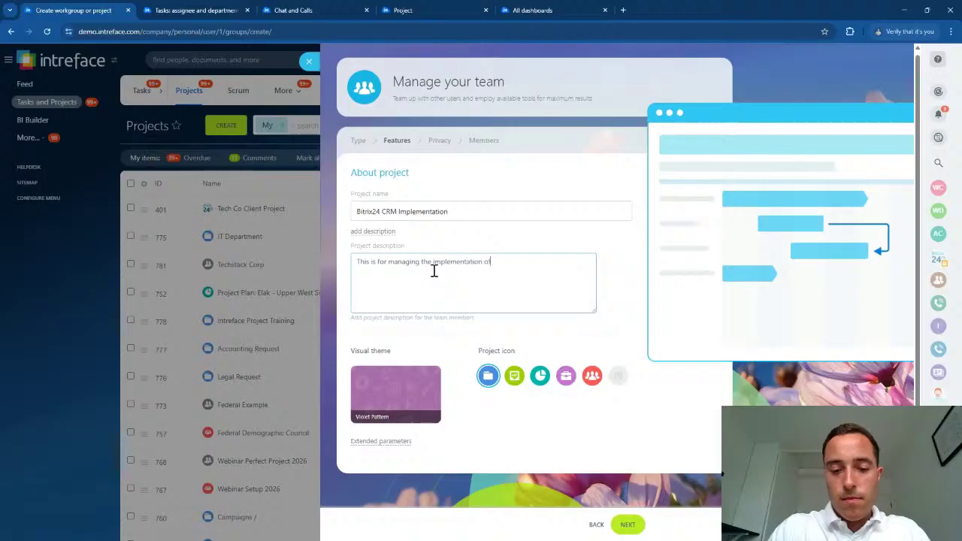
{"action": "type", "text": " the Bitrix24 CRM."}
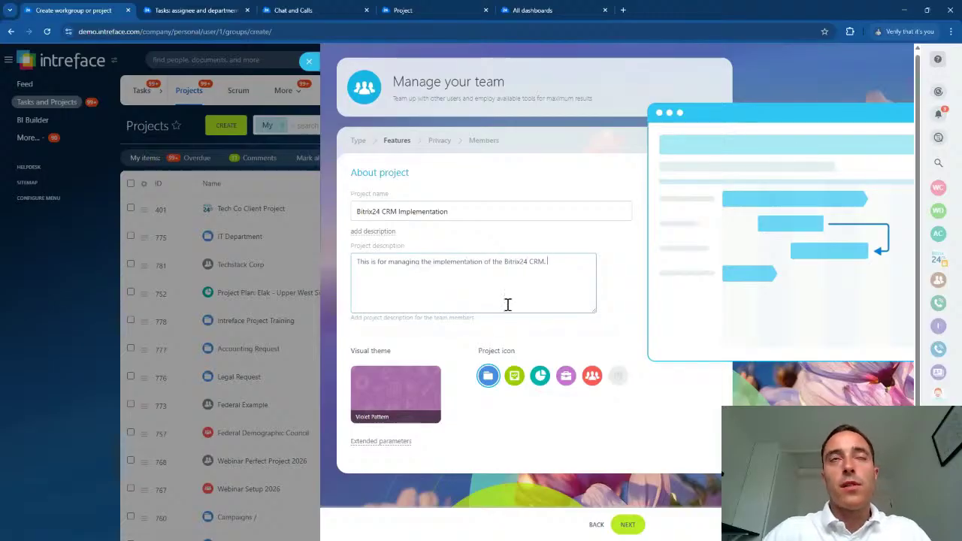
Choose the blue folder as the project icon and apply the Dark silk visual theme
{"action": "left_click", "coordinate": [490, 382]}
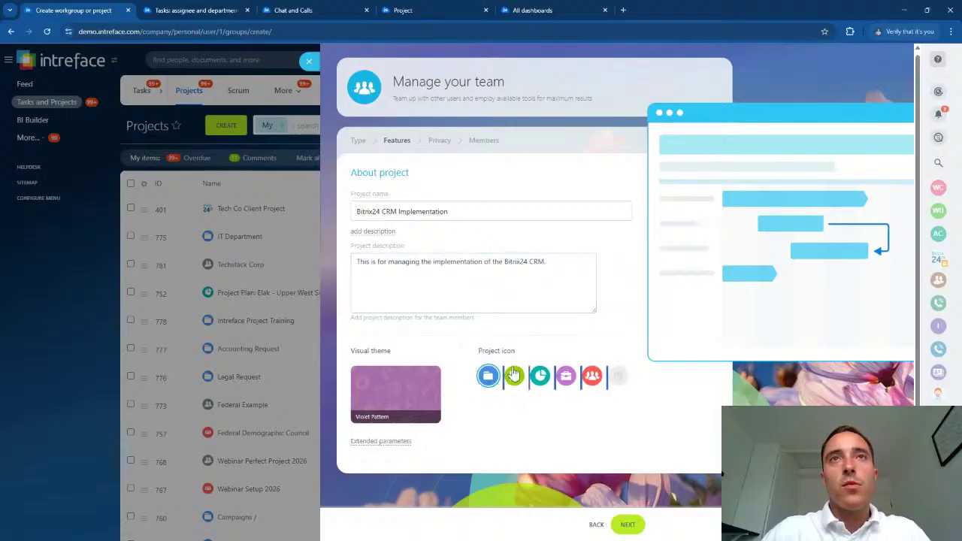
{"action": "mouse_move", "coordinate": [382, 420]}
{"action": "left_click", "coordinate": [392, 384]}
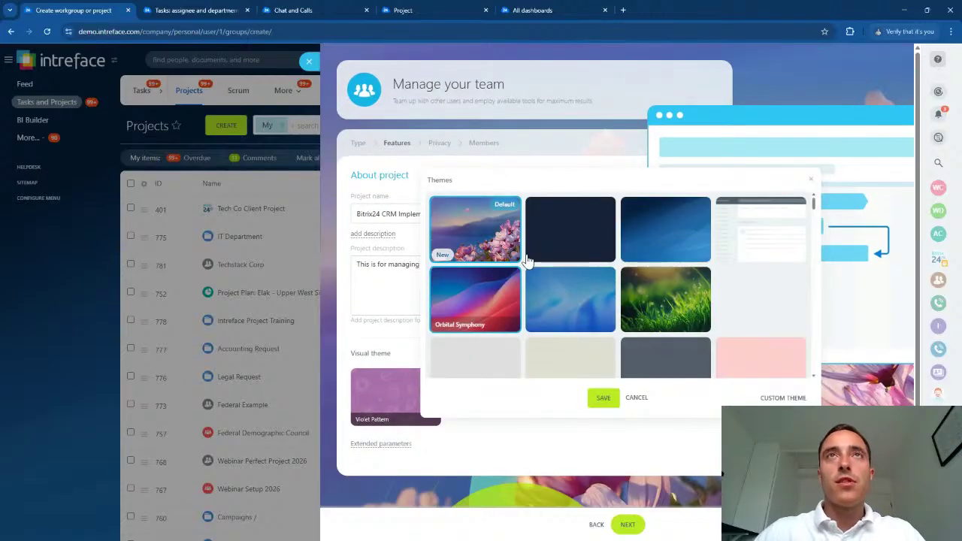
{"action": "left_click", "coordinate": [662, 230]}
{"action": "left_click", "coordinate": [603, 399]}
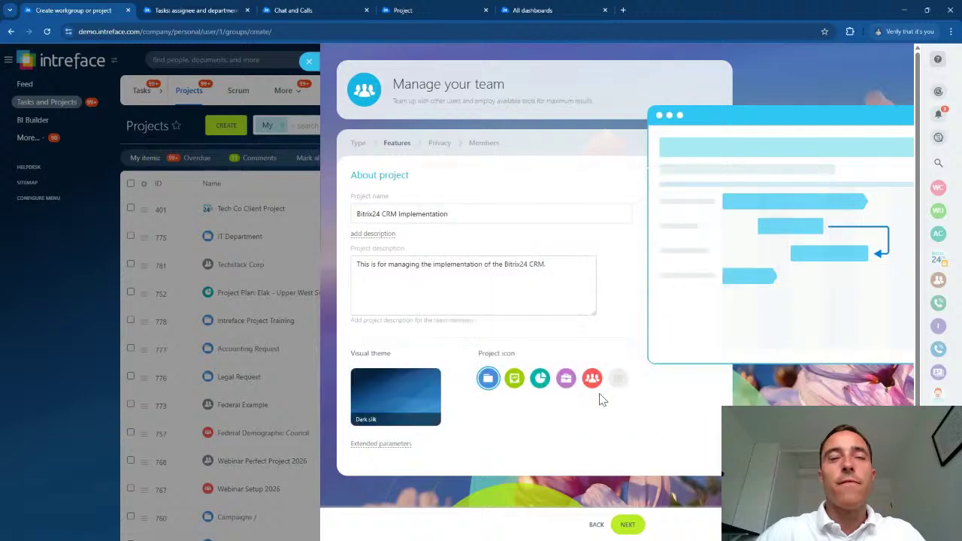
Show the extended parameters and set the project dates from 01/08/2025 to 31/10/2025
{"action": "scroll", "coordinate": [398, 454], "scroll_direction": "down", "scroll_amount": 2}
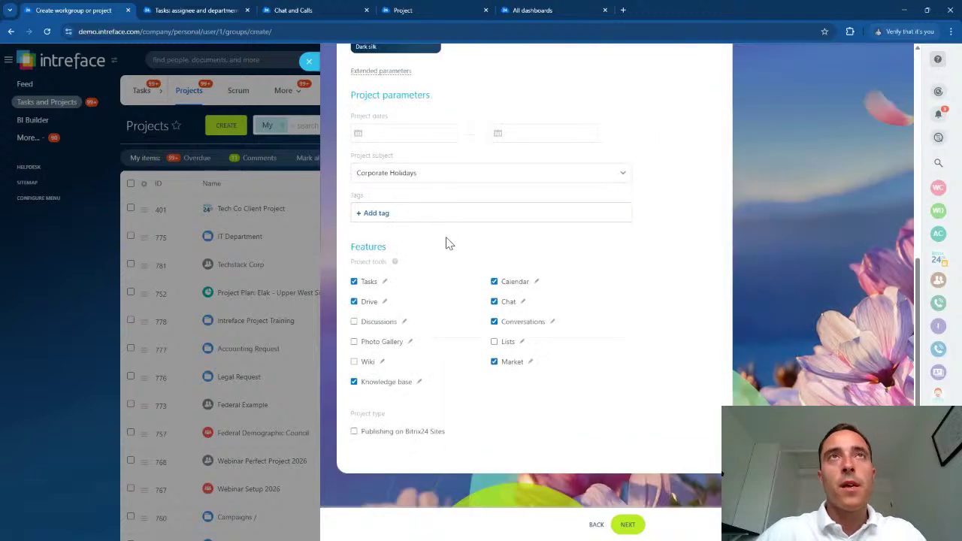
{"action": "triple_click", "coordinate": [351, 94]}
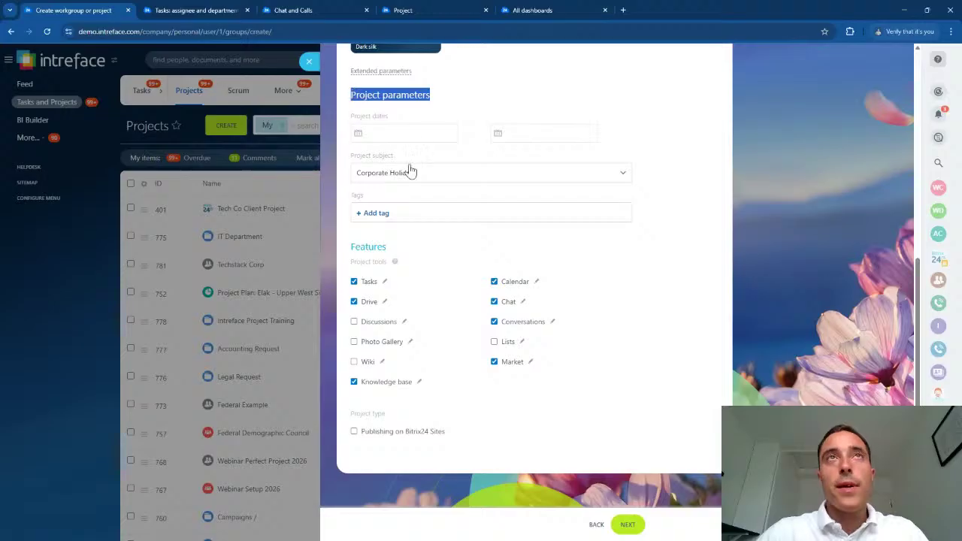
{"action": "left_click", "coordinate": [386, 135]}
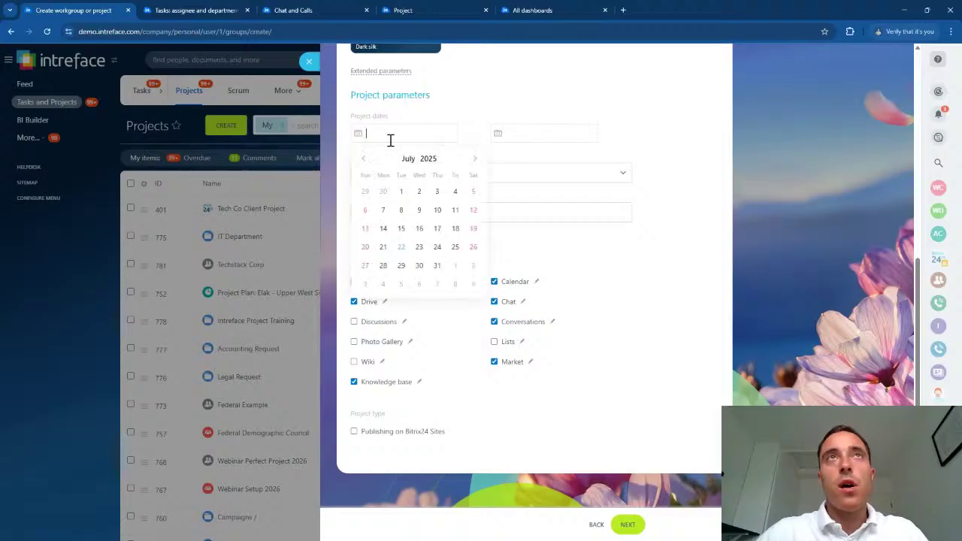
{"action": "left_click", "coordinate": [455, 267]}
{"action": "left_click", "coordinate": [518, 137]}
{"action": "left_click", "coordinate": [614, 159]}
{"action": "left_click", "coordinate": [614, 159]}
{"action": "left_click", "coordinate": [615, 159]}
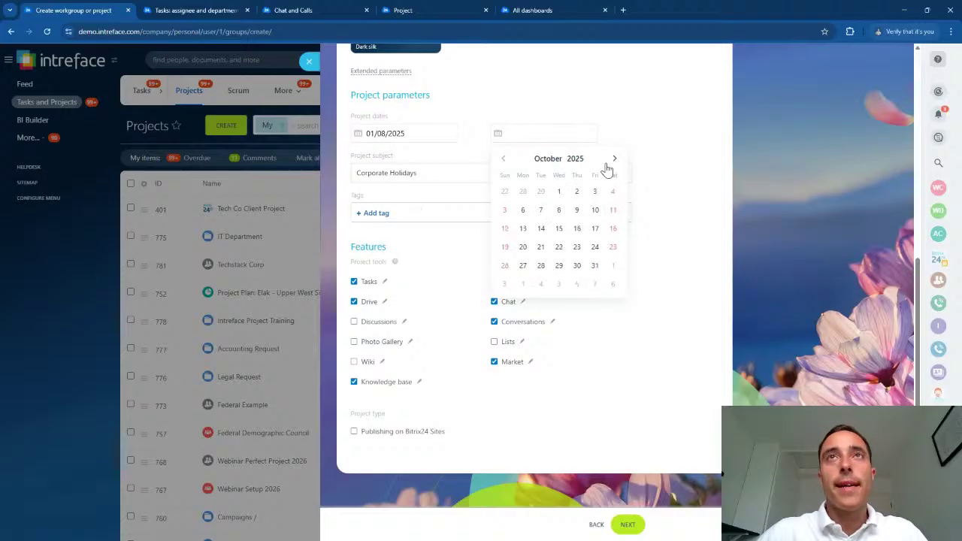
{"action": "left_click", "coordinate": [594, 267]}
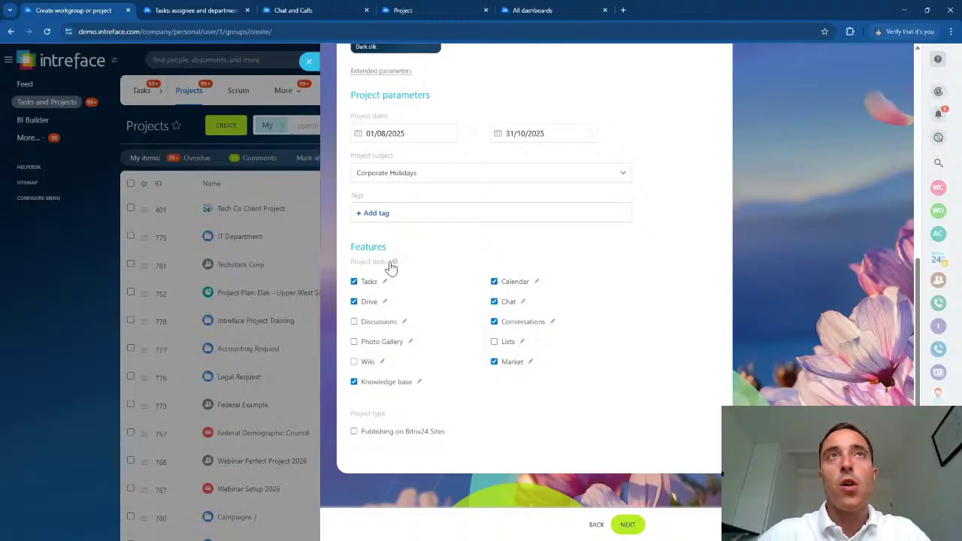
Disable the Knowledge base tool and set the project subject to Projects
{"action": "left_click", "coordinate": [355, 382]}
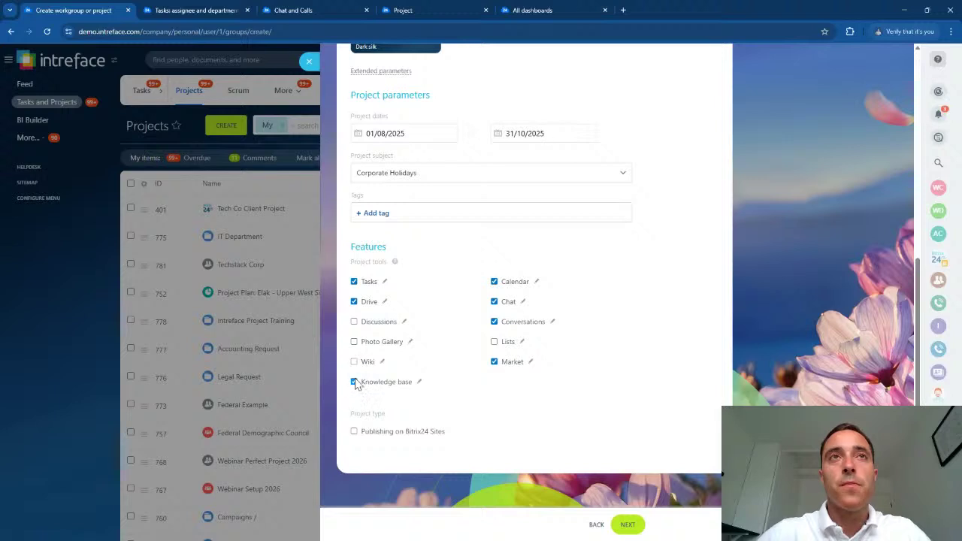
{"action": "left_click", "coordinate": [381, 180]}
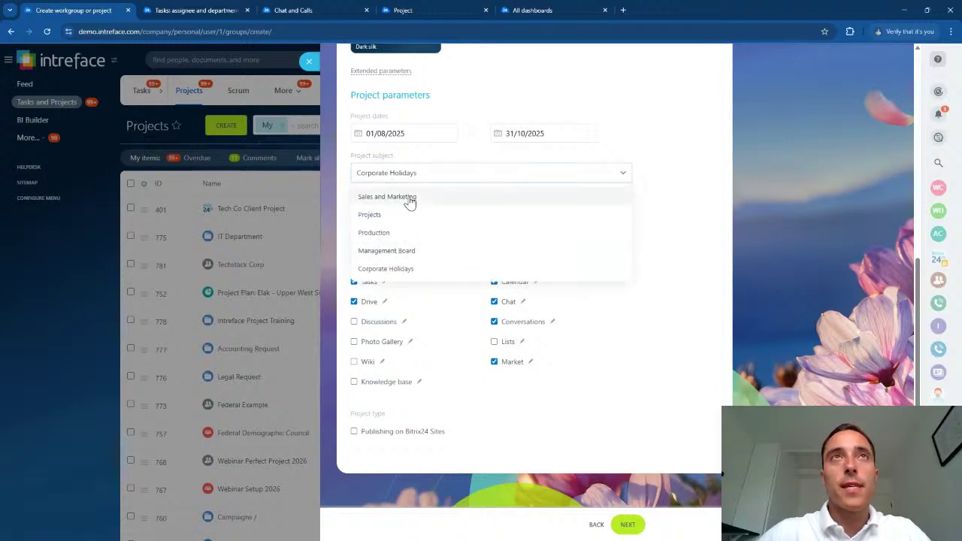
{"action": "left_click", "coordinate": [383, 215]}
{"action": "left_click", "coordinate": [378, 215]}
{"action": "left_click", "coordinate": [449, 219]}
Disable the Chat, Conversations and Market tools for the project and continue to the privacy settings
{"action": "left_click", "coordinate": [495, 301]}
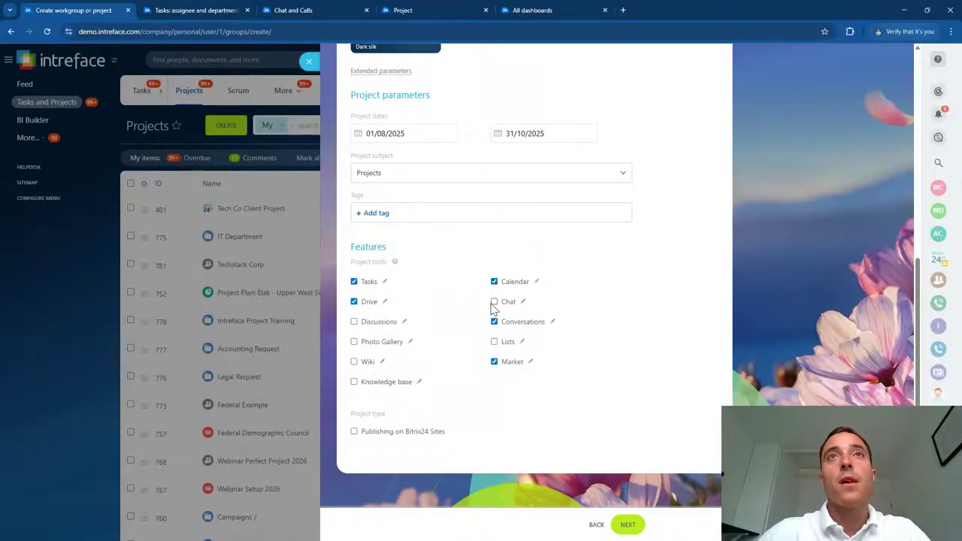
{"action": "left_click", "coordinate": [494, 321]}
{"action": "left_click", "coordinate": [494, 362]}
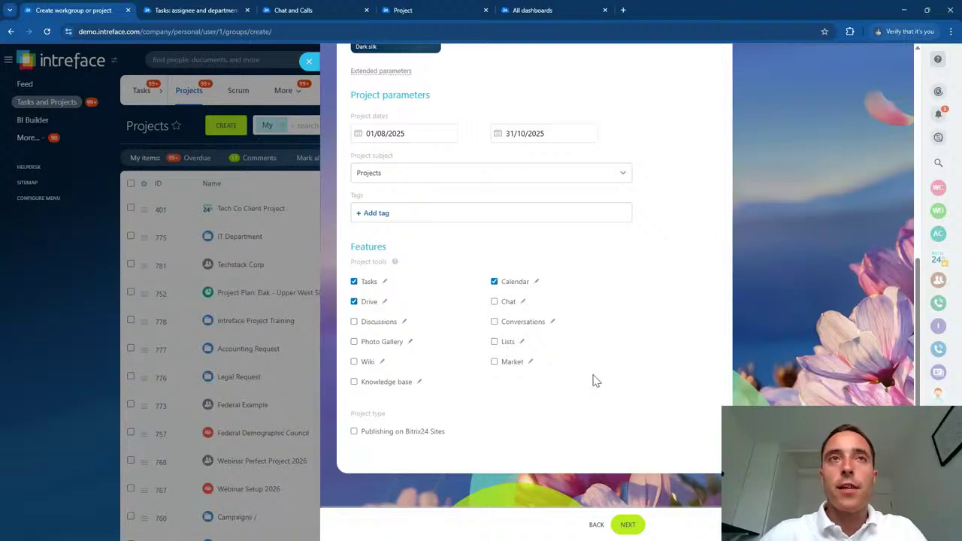
{"action": "left_click", "coordinate": [626, 524]}
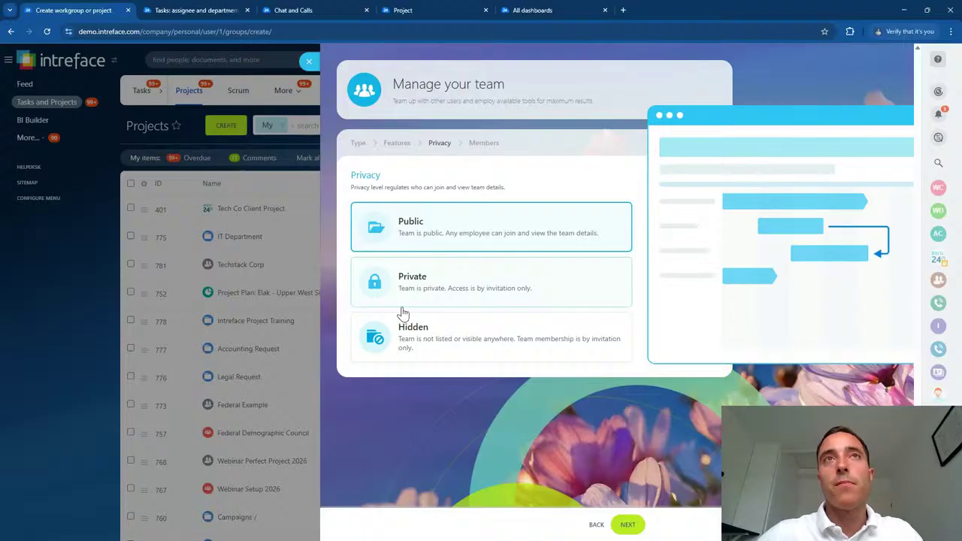
Try the Hidden and Public privacy levels, and set the project's privacy to Private
{"action": "left_click", "coordinate": [442, 346]}
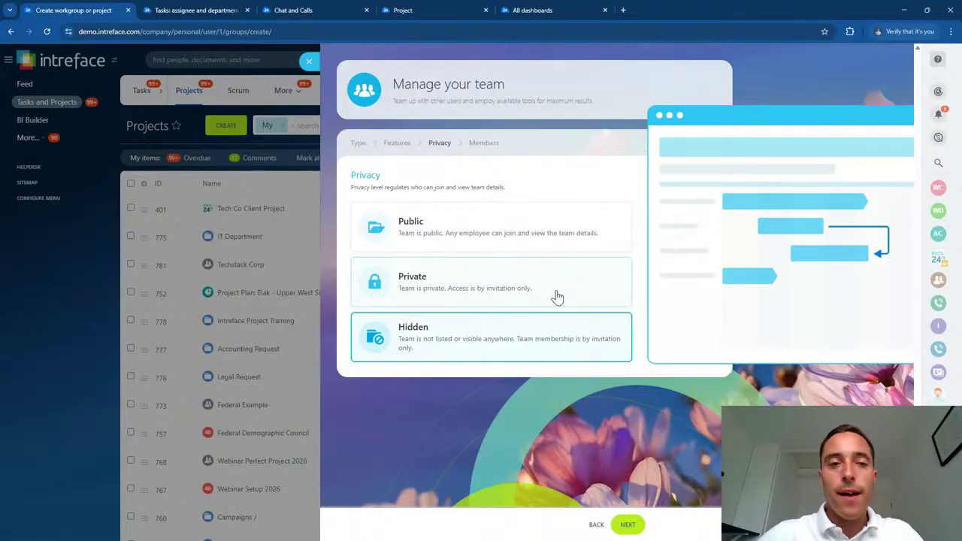
{"action": "left_click", "coordinate": [500, 284]}
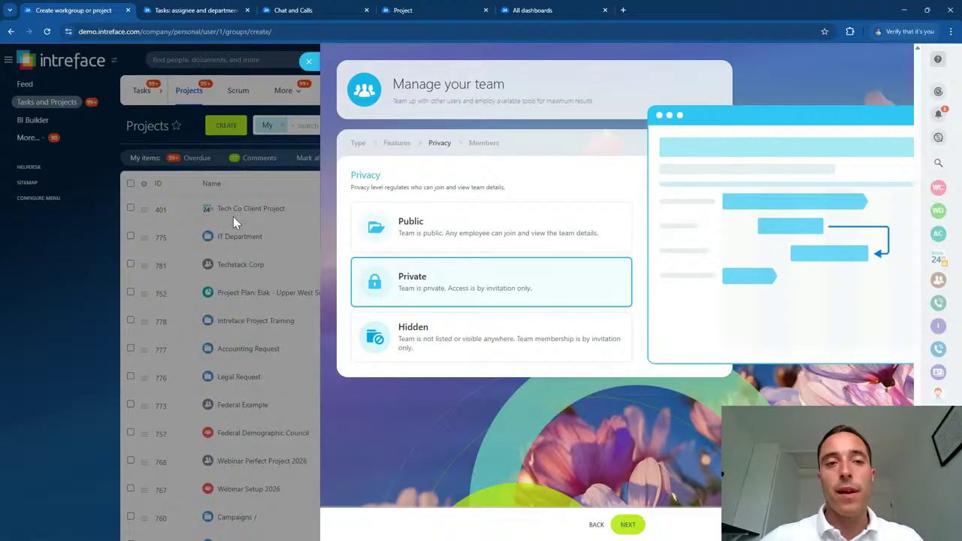
{"action": "left_click", "coordinate": [424, 242]}
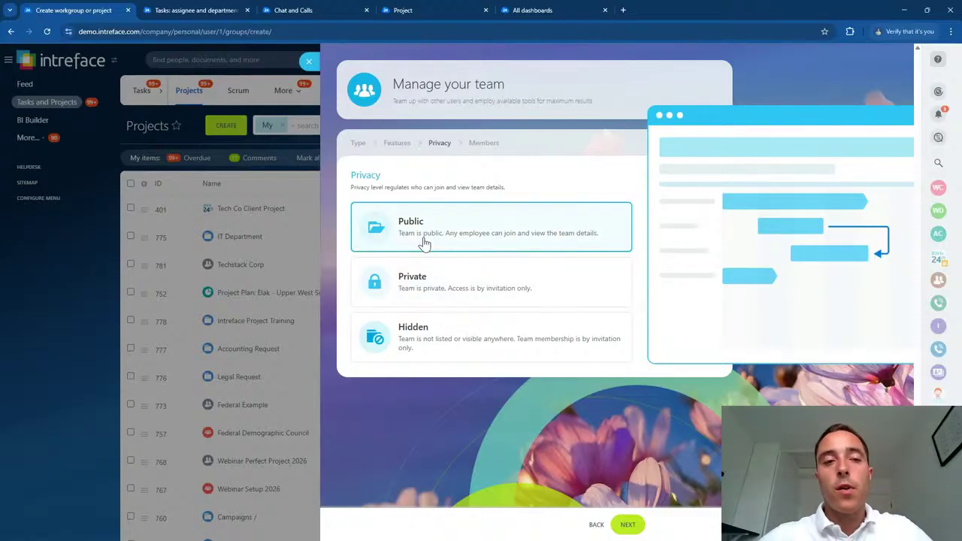
{"action": "left_click", "coordinate": [430, 288]}
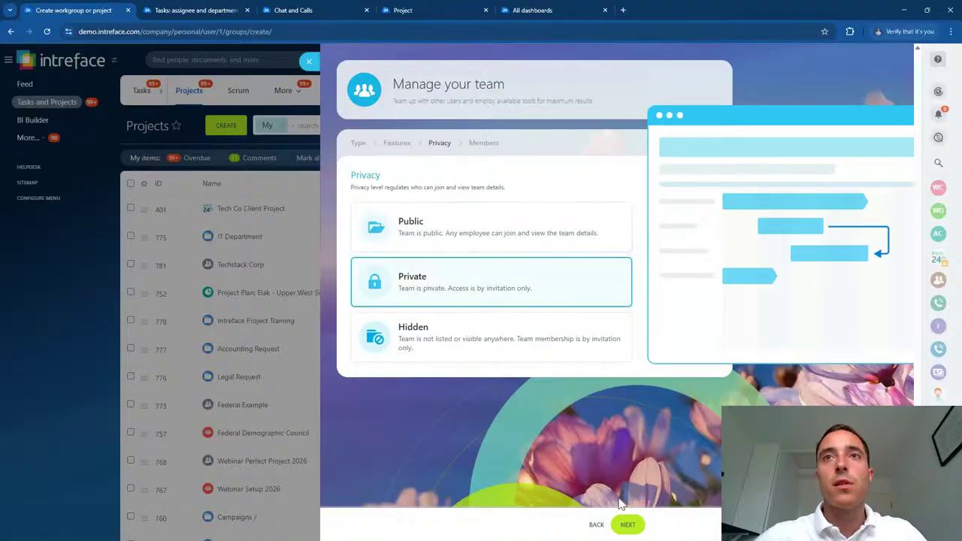
Continue to the team members stage, reveal the project moderators field and add one employee as moderator
{"action": "left_click", "coordinate": [628, 525]}
{"action": "left_click", "coordinate": [389, 238]}
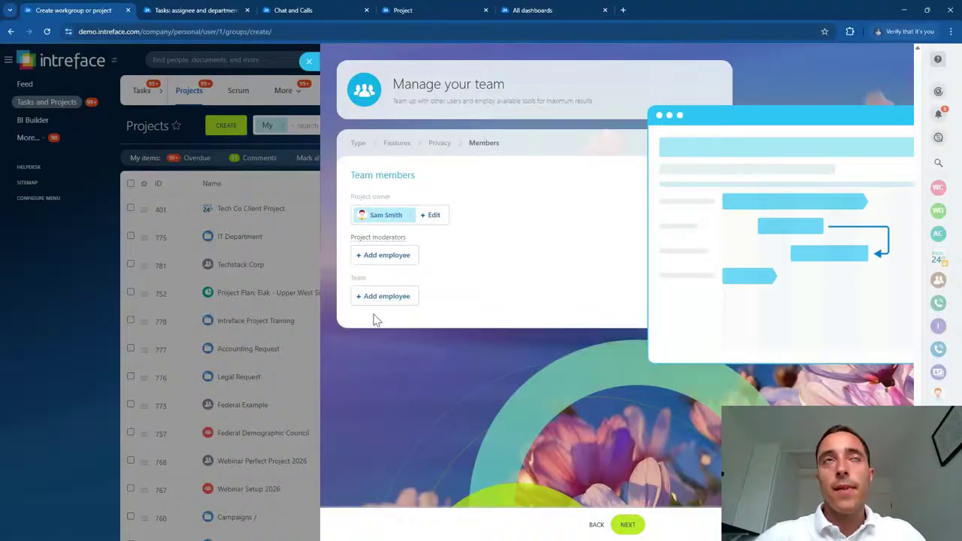
{"action": "left_click", "coordinate": [375, 239]}
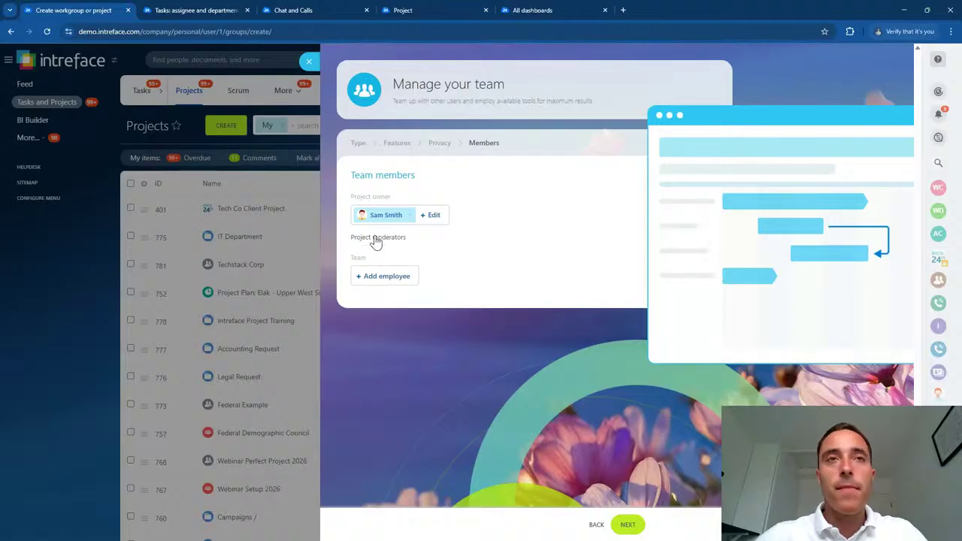
{"action": "left_click", "coordinate": [376, 241]}
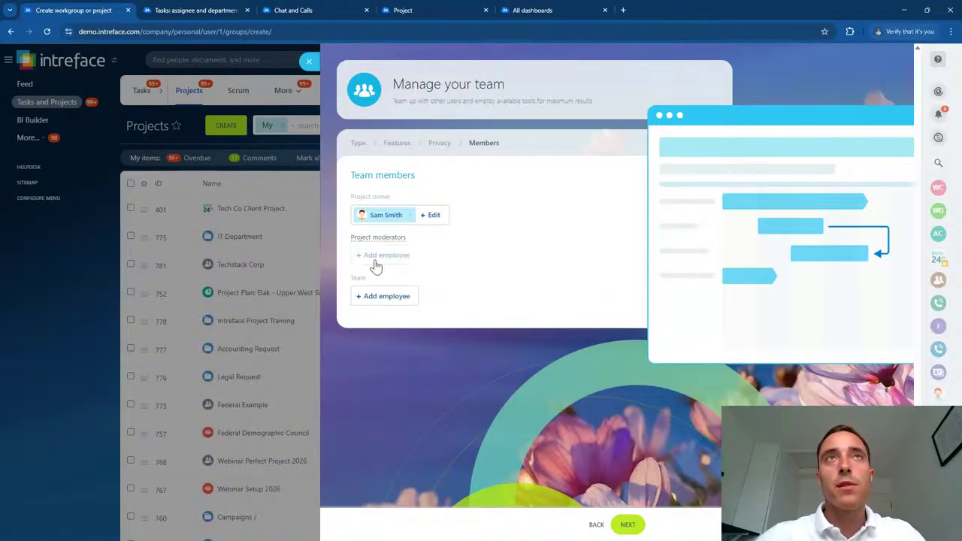
{"action": "left_click", "coordinate": [369, 253]}
{"action": "left_click", "coordinate": [440, 316]}
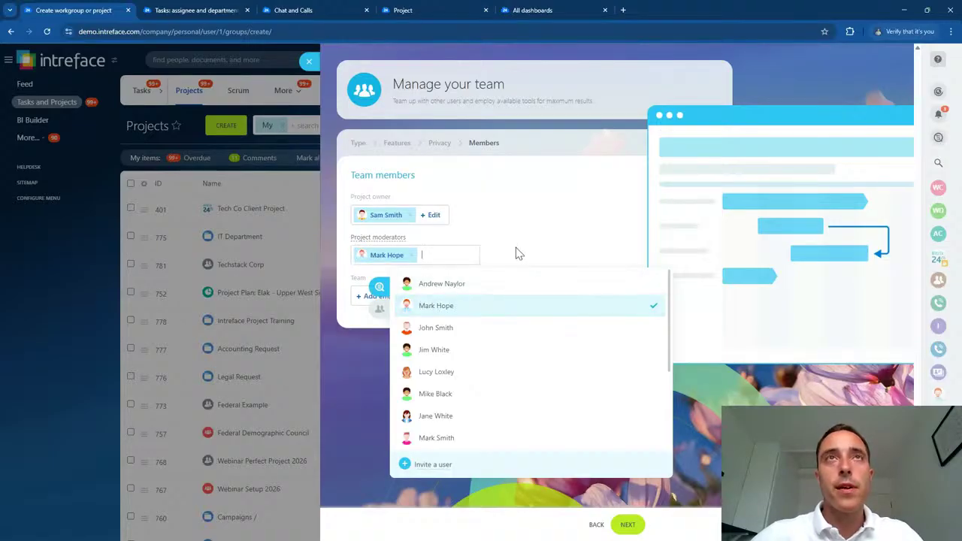
{"action": "left_click", "coordinate": [516, 251]}
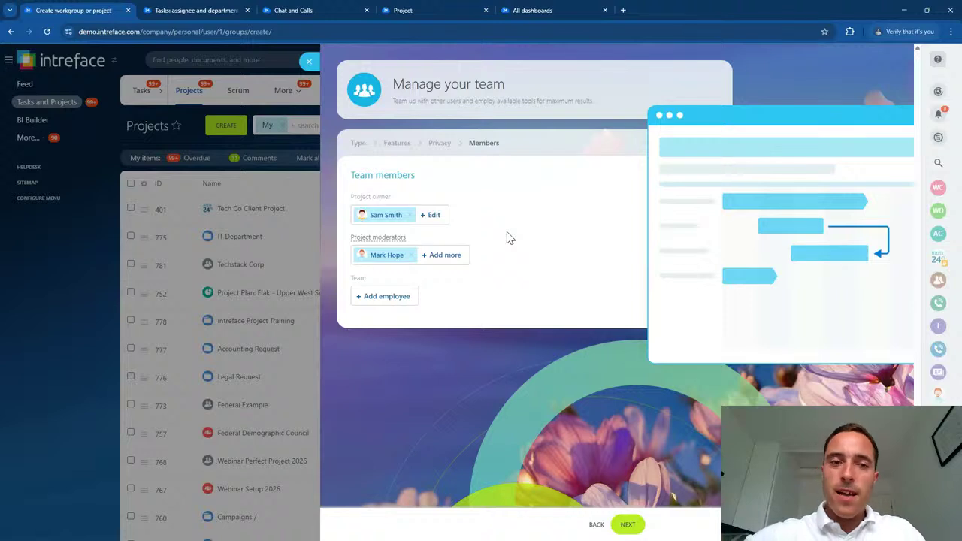
Add three employees to the project team and finish creating the project
{"action": "left_click", "coordinate": [394, 300]}
{"action": "left_click", "coordinate": [440, 369]}
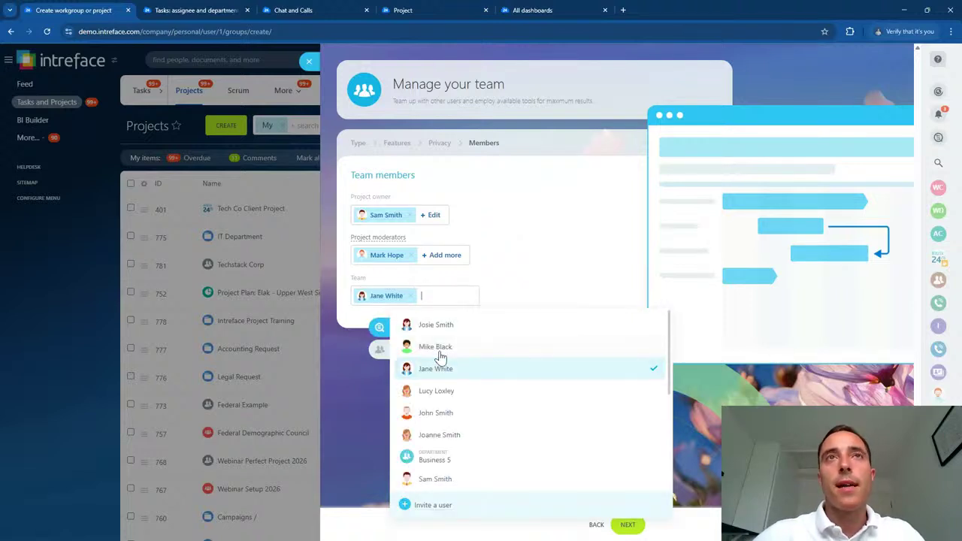
{"action": "left_click", "coordinate": [439, 348]}
{"action": "left_click", "coordinate": [443, 328]}
{"action": "left_click", "coordinate": [538, 262]}
{"action": "left_click", "coordinate": [628, 524]}
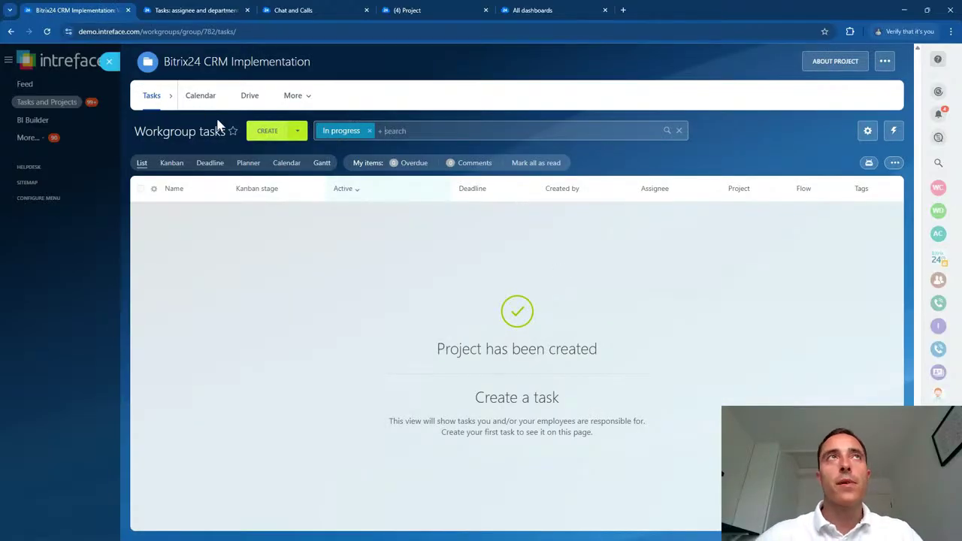
Look at the new project's Calendar and Drive, and return to the projects list
{"action": "left_click", "coordinate": [200, 96]}
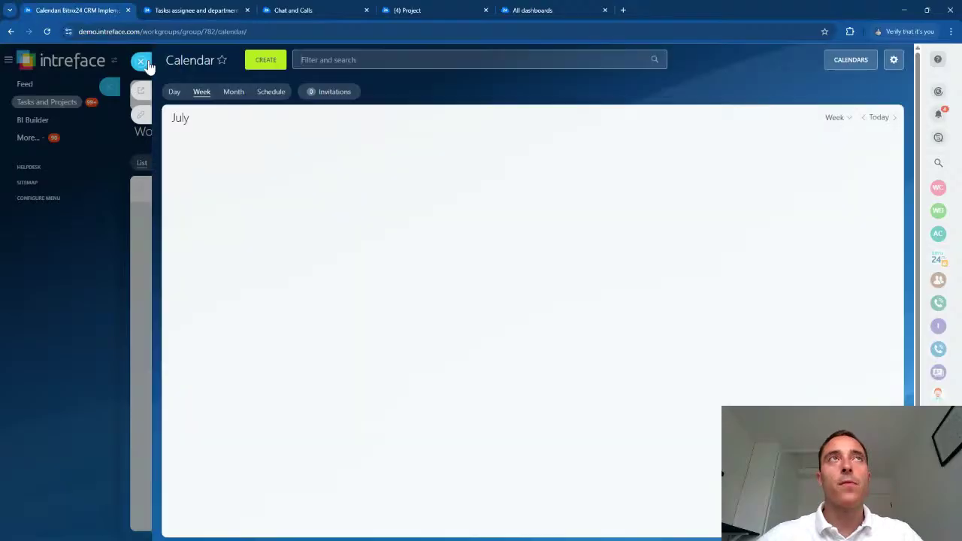
{"action": "left_click", "coordinate": [143, 63]}
{"action": "left_click", "coordinate": [290, 96]}
{"action": "left_click", "coordinate": [253, 96]}
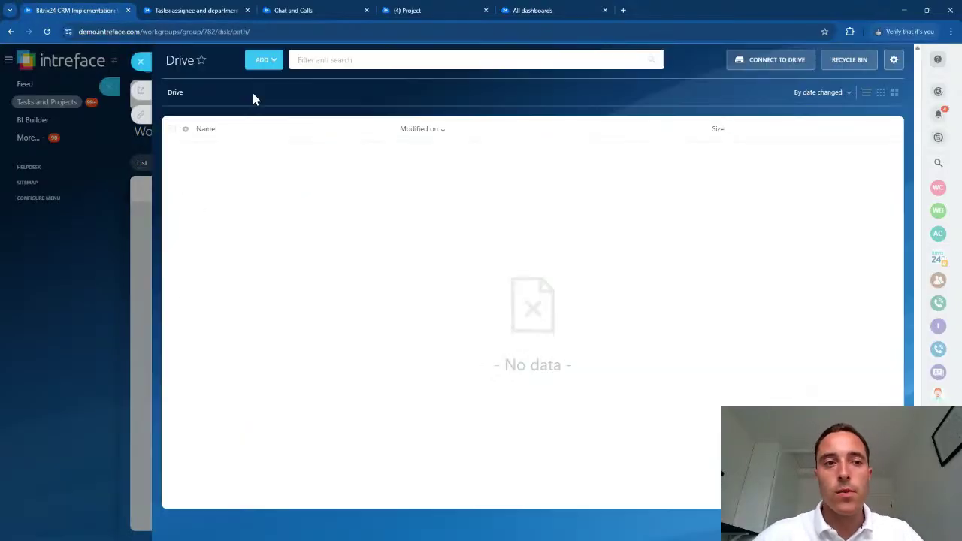
{"action": "left_click", "coordinate": [142, 63]}
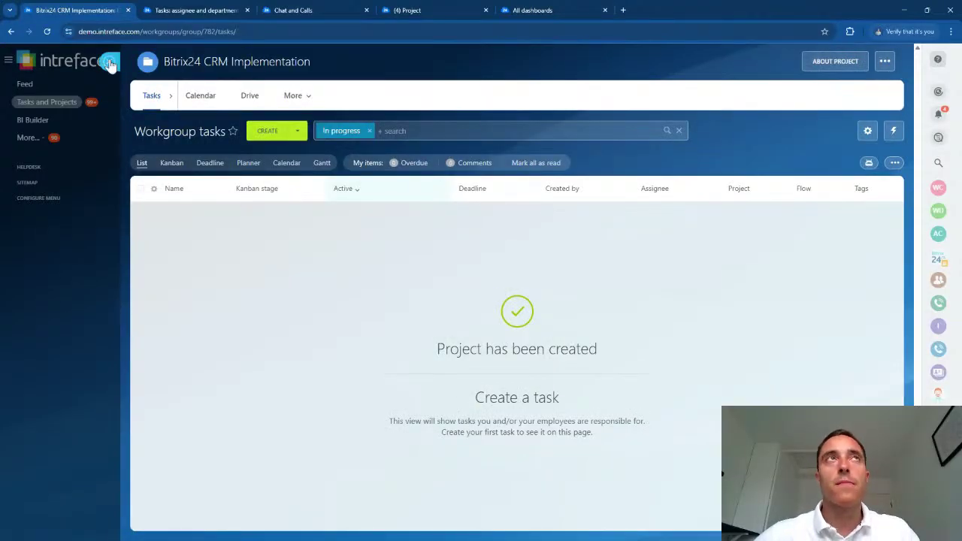
{"action": "left_click", "coordinate": [110, 62]}
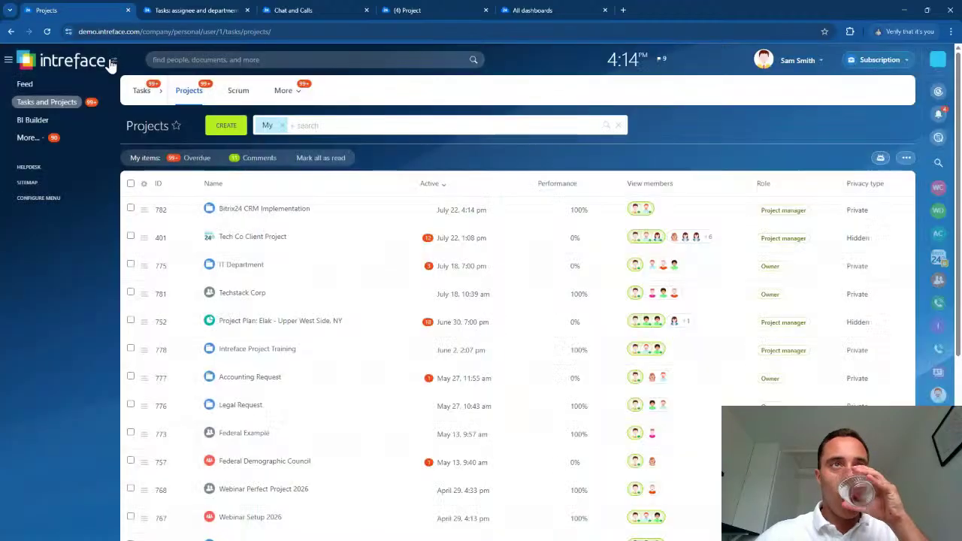
Open the New Website task in Tech Co Client Project and mark its "Add comments" checklist item as complete
{"action": "left_click", "coordinate": [262, 241]}
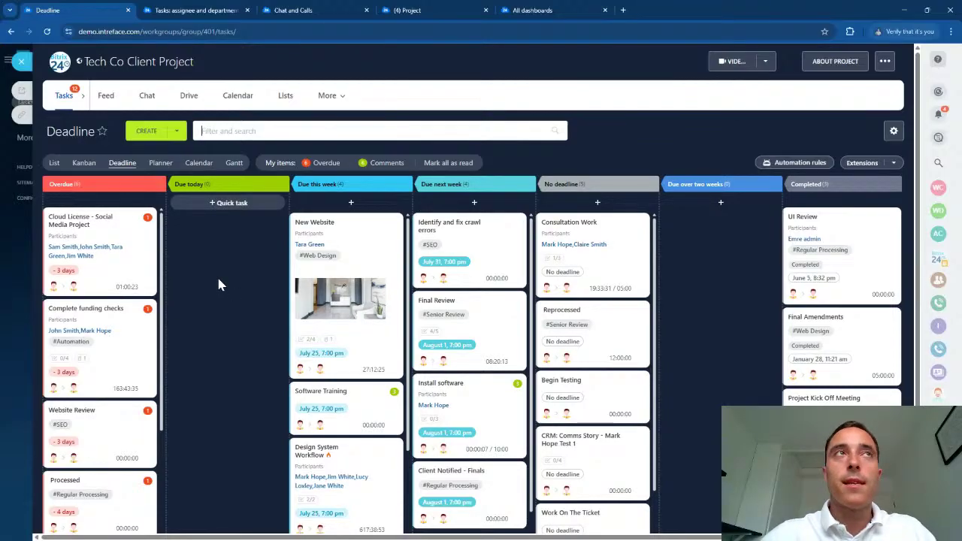
{"action": "left_click", "coordinate": [316, 222]}
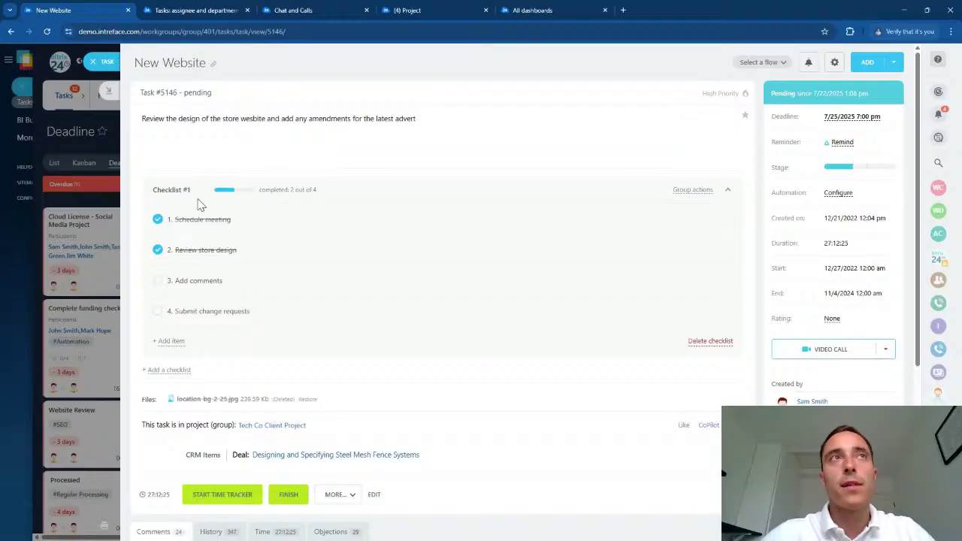
{"action": "left_click", "coordinate": [157, 280]}
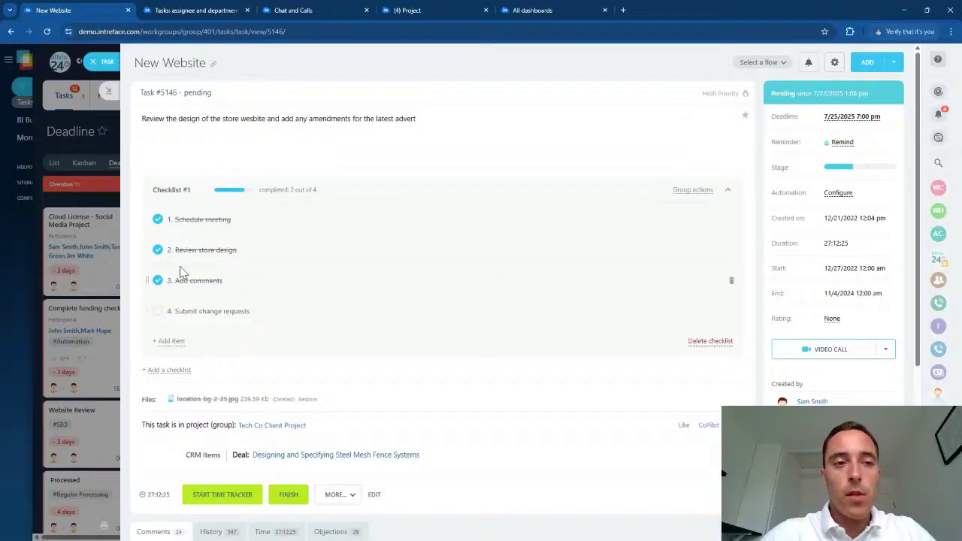
Start the time tracker on the New Website task and pause it after a few seconds
{"action": "scroll", "coordinate": [180, 275], "scroll_direction": "down", "scroll_amount": 1}
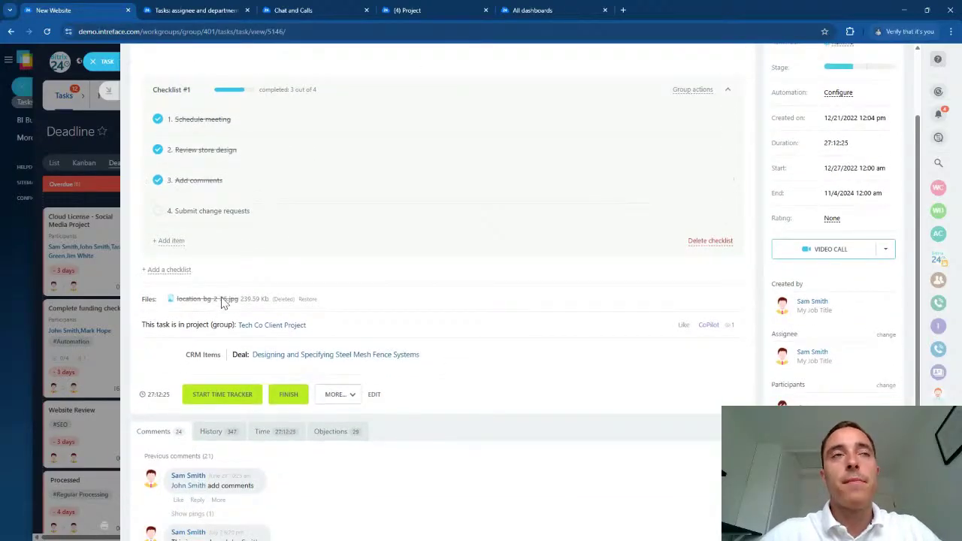
{"action": "scroll", "coordinate": [221, 300], "scroll_direction": "down", "scroll_amount": 2}
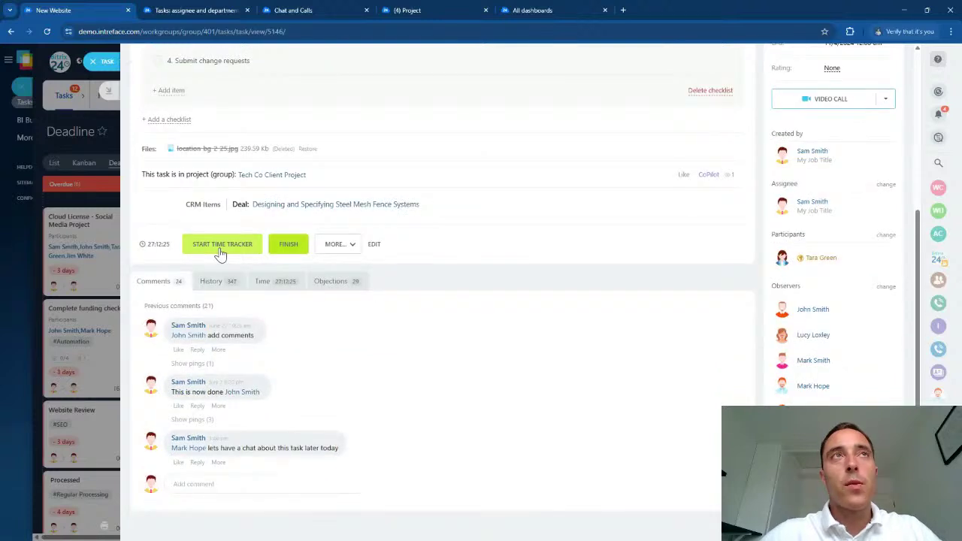
{"action": "left_click", "coordinate": [220, 249]}
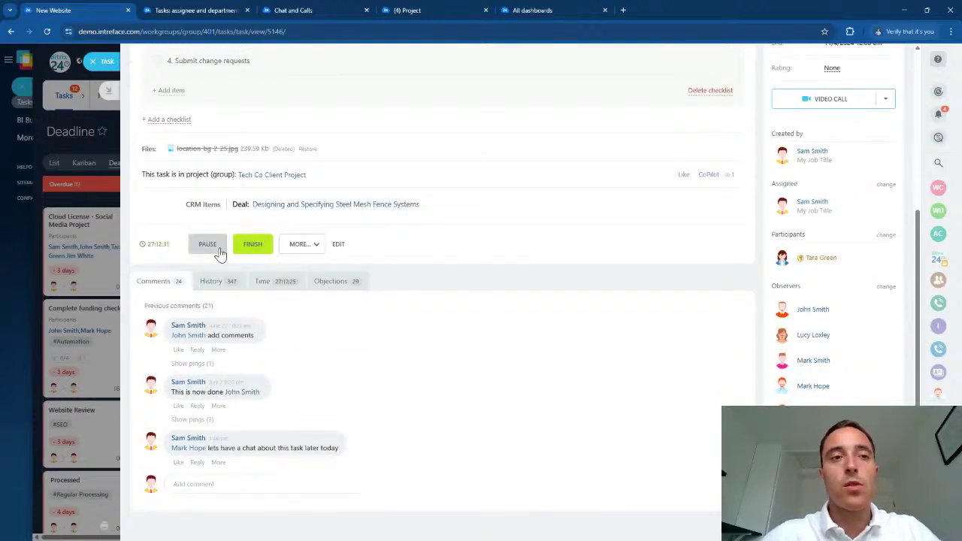
{"action": "left_click", "coordinate": [219, 252]}
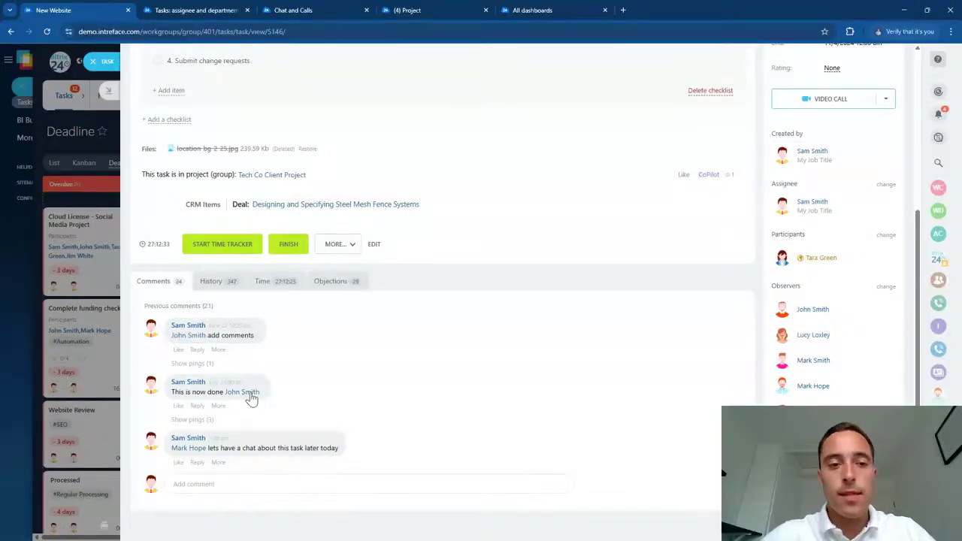
Post a task comment that mentions the first suggested colleague named in the search and reads "Lets speak this afternoon"
{"action": "left_click", "coordinate": [268, 485]}
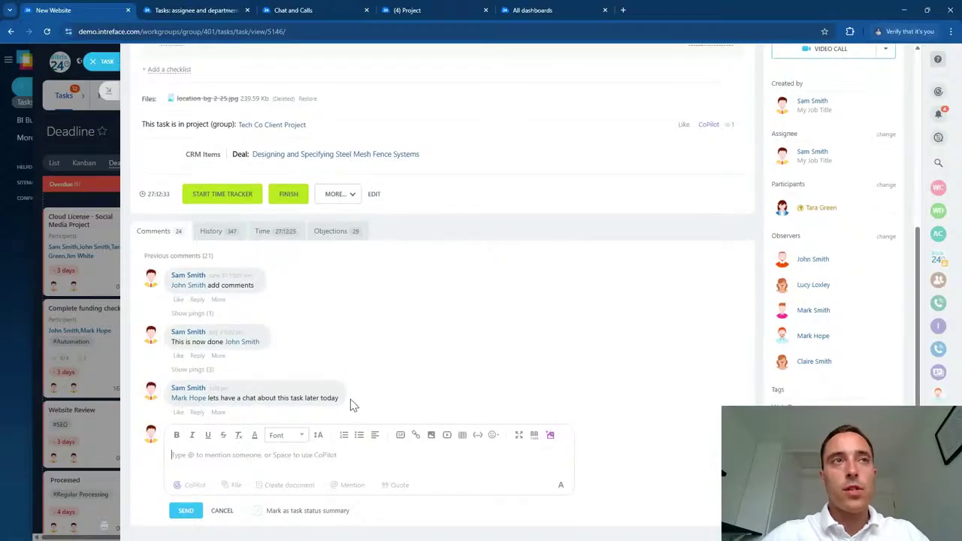
{"action": "type", "text": "@MAKR"}
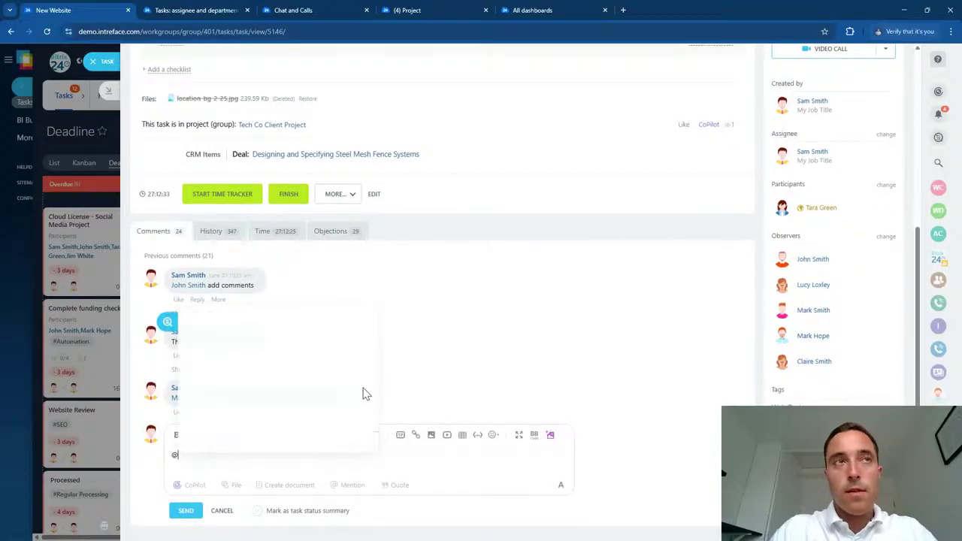
{"action": "key", "text": "BackSpace"}
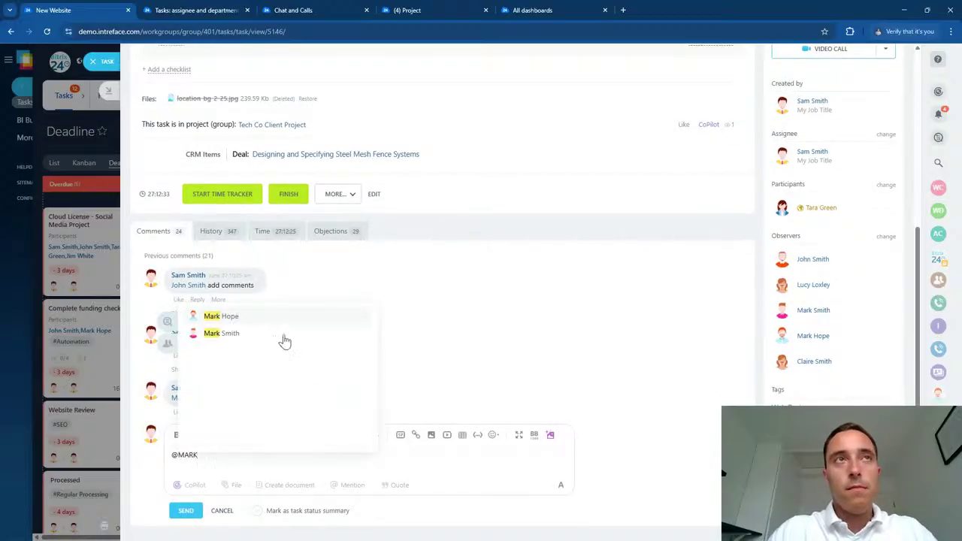
{"action": "left_click", "coordinate": [243, 318]}
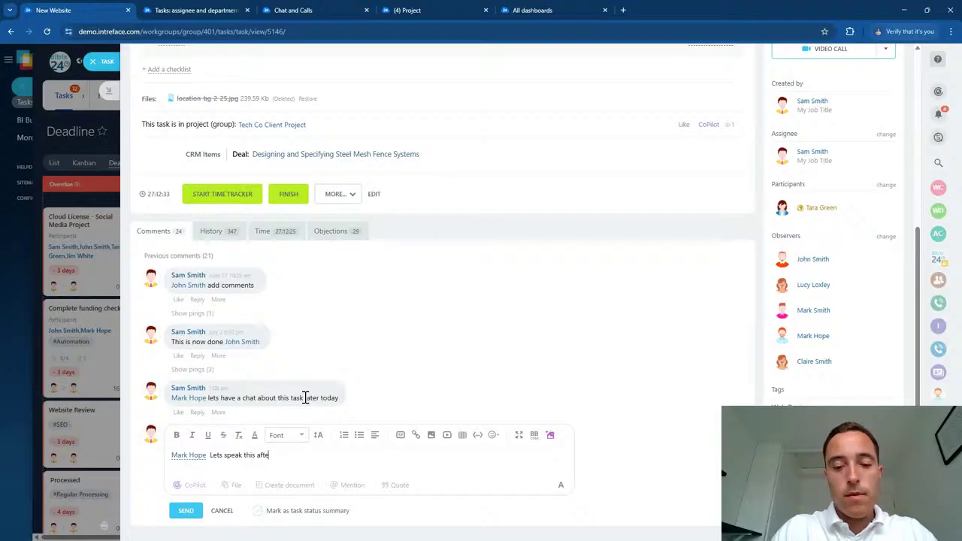
{"action": "type", "text": "on"}
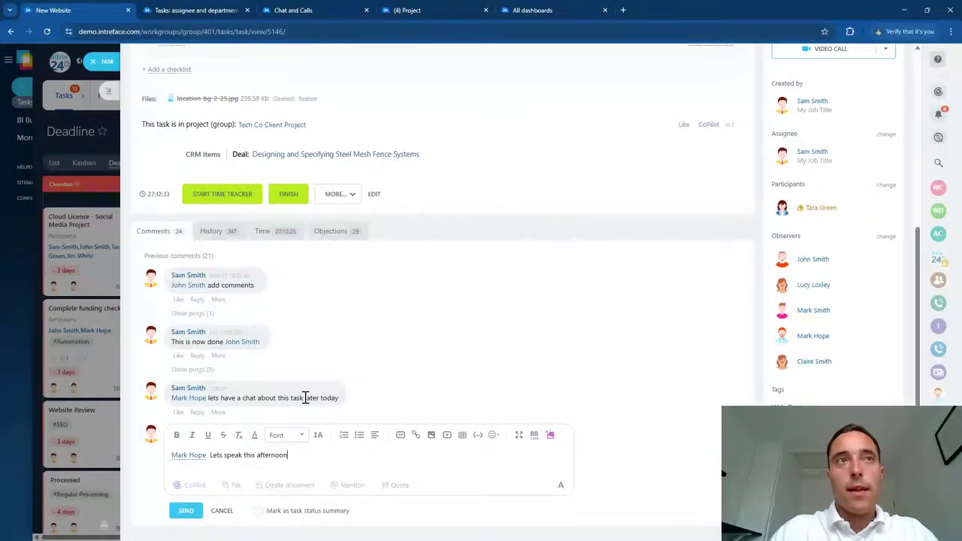
{"action": "left_click", "coordinate": [185, 511]}
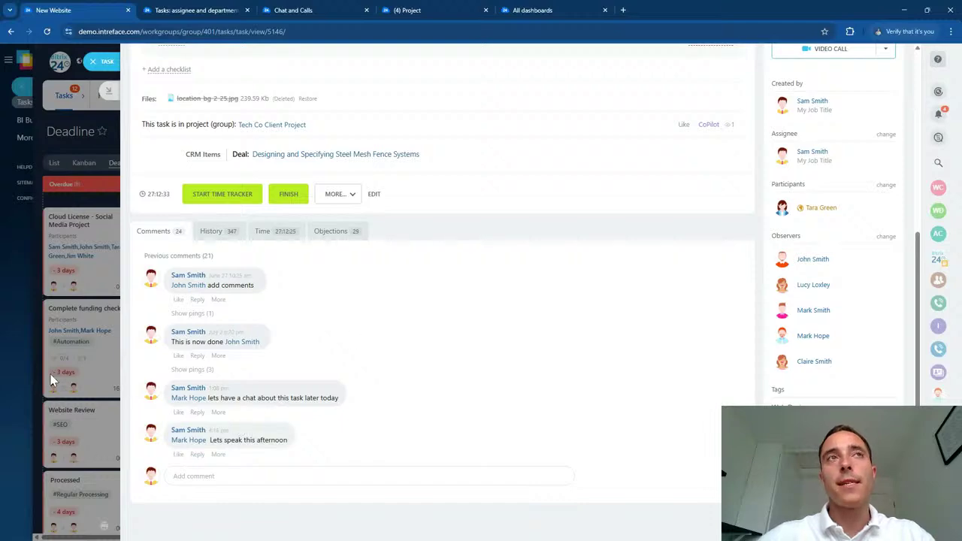
Open the New Website task's chat, send the message "Hi team" and close the chat
{"action": "scroll", "coordinate": [254, 268], "scroll_direction": "up", "scroll_amount": 4}
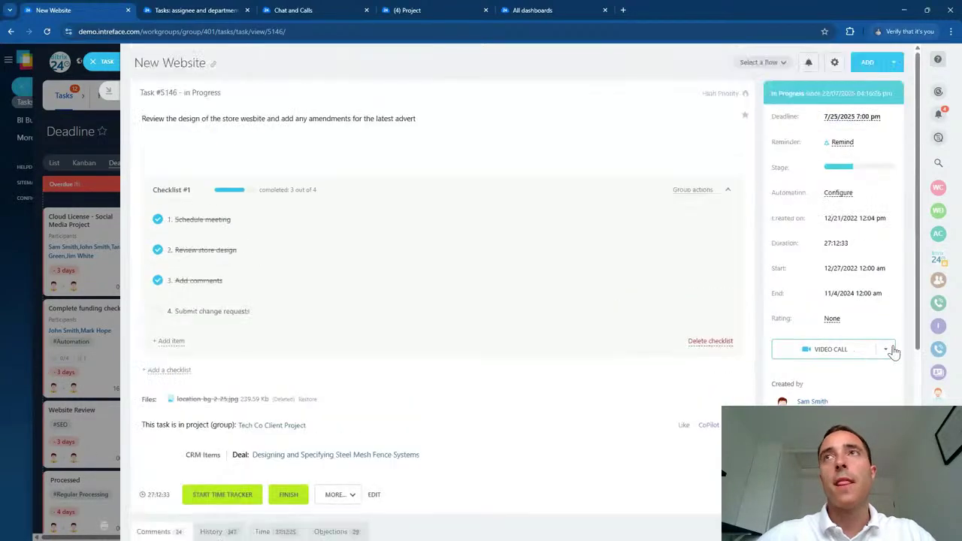
{"action": "left_click", "coordinate": [888, 349]}
{"action": "left_click", "coordinate": [847, 378]}
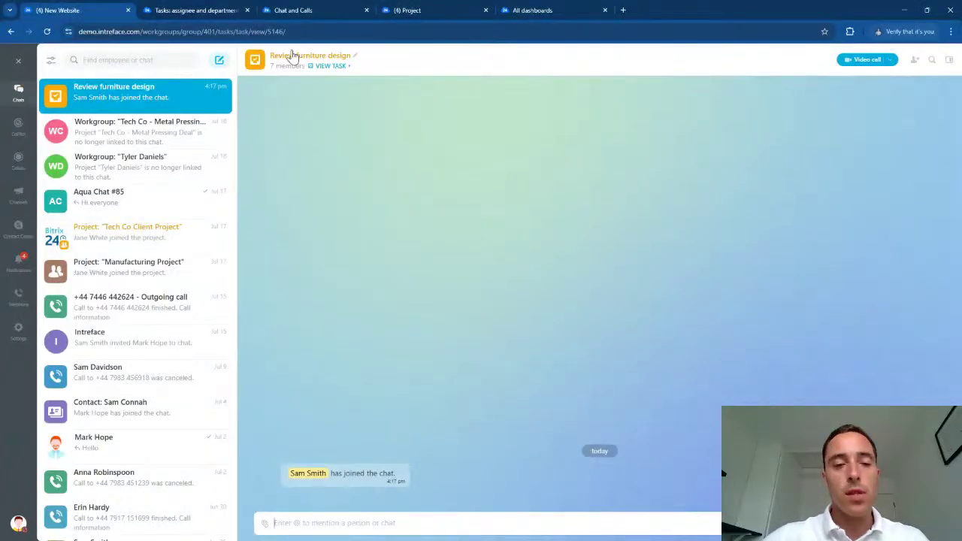
{"action": "left_click", "coordinate": [373, 524]}
{"action": "type", "text": "Hi"}
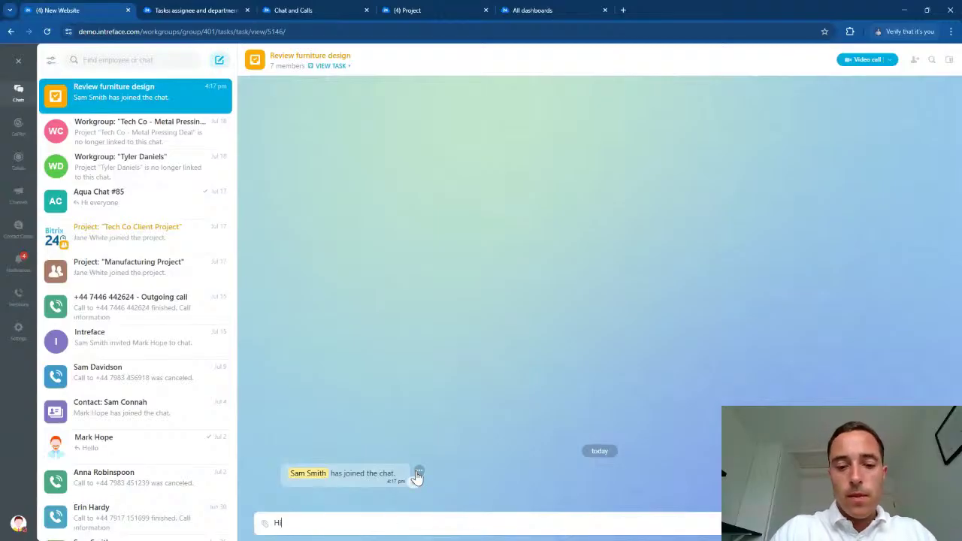
{"action": "type", "text": " team"}
{"action": "key", "text": "Return"}
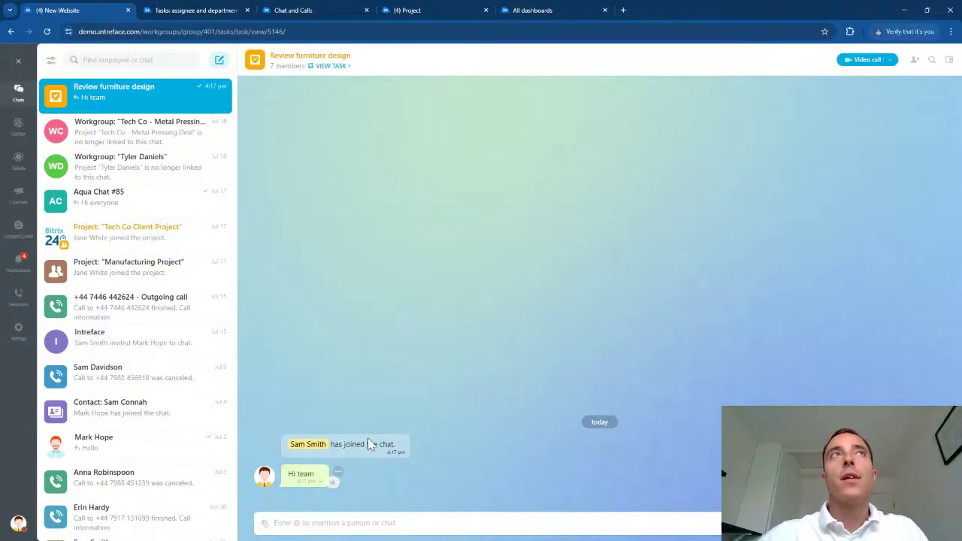
{"action": "left_click", "coordinate": [18, 60]}
Close the task, show the project's tasks as a list and place the Kanban stage column before Deadline
{"action": "left_click", "coordinate": [92, 62]}
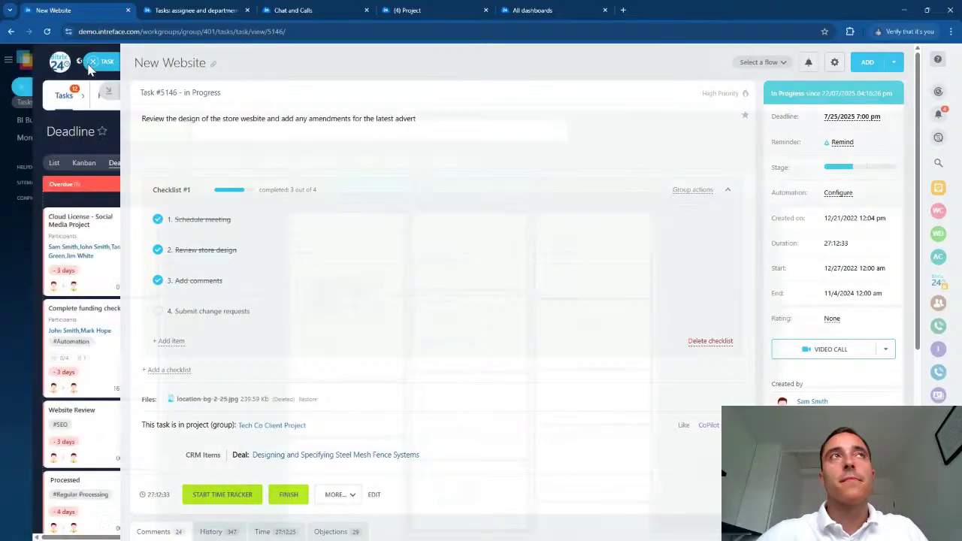
{"action": "left_click", "coordinate": [54, 165]}
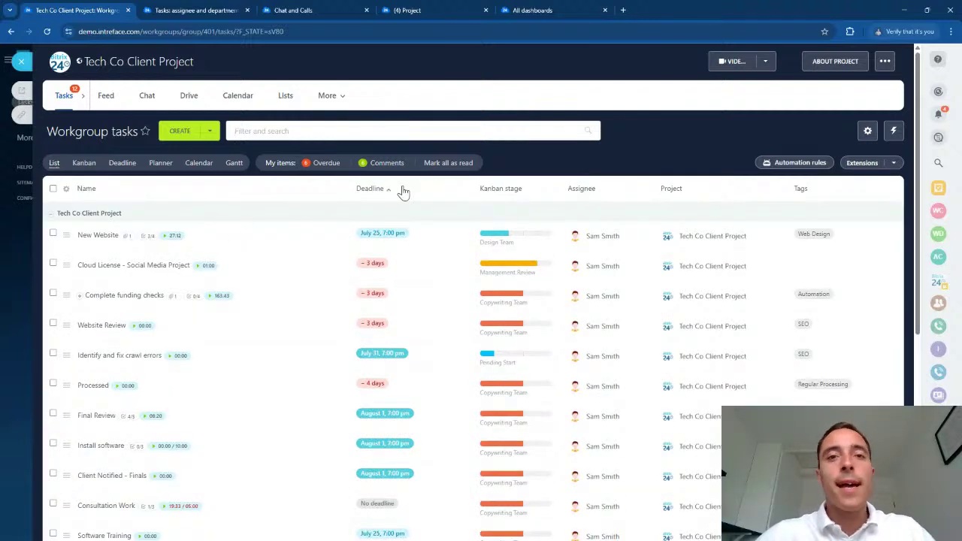
{"action": "left_click_drag", "start_coordinate": [414, 193], "coordinate": [378, 198]}
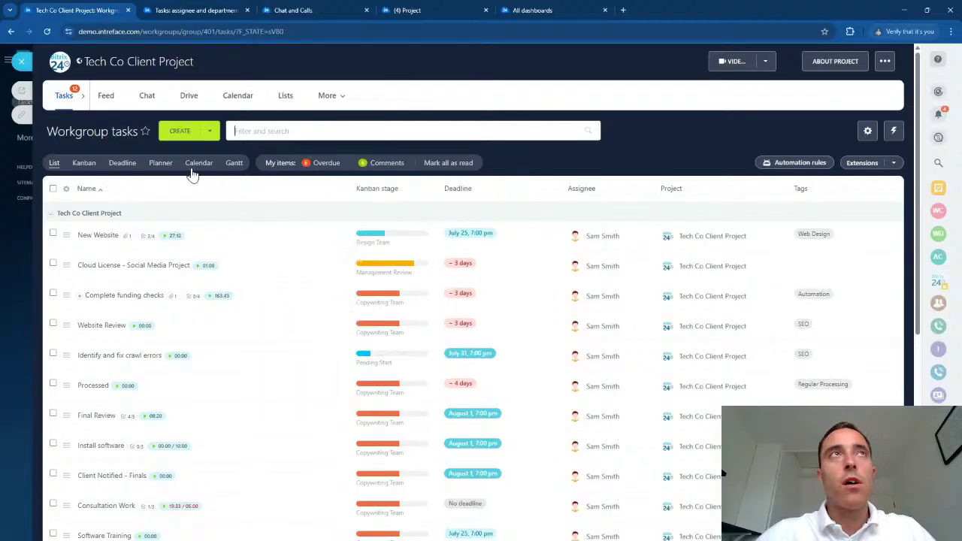
Show the project's tasks as a Kanban board and try to add a stage after Design Team
{"action": "left_click", "coordinate": [81, 164]}
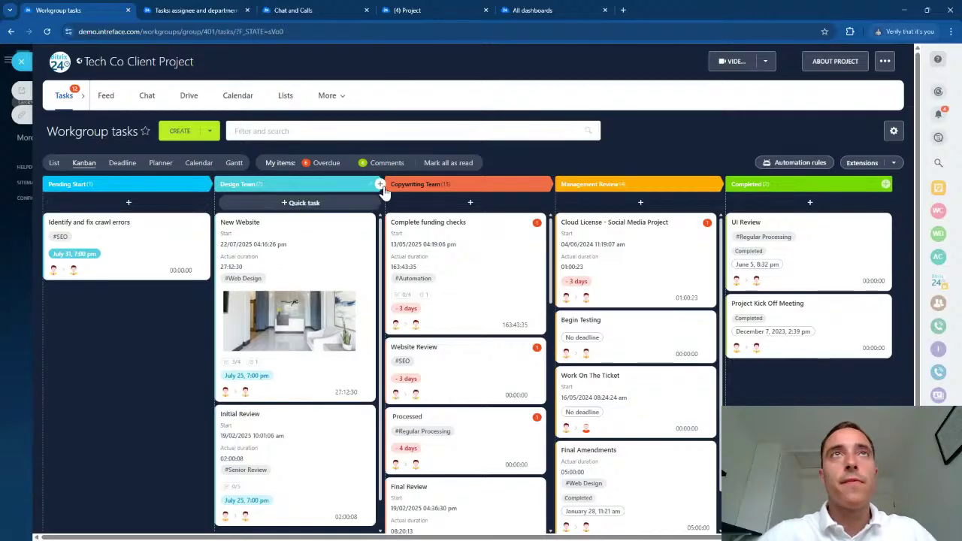
{"action": "left_click", "coordinate": [381, 185]}
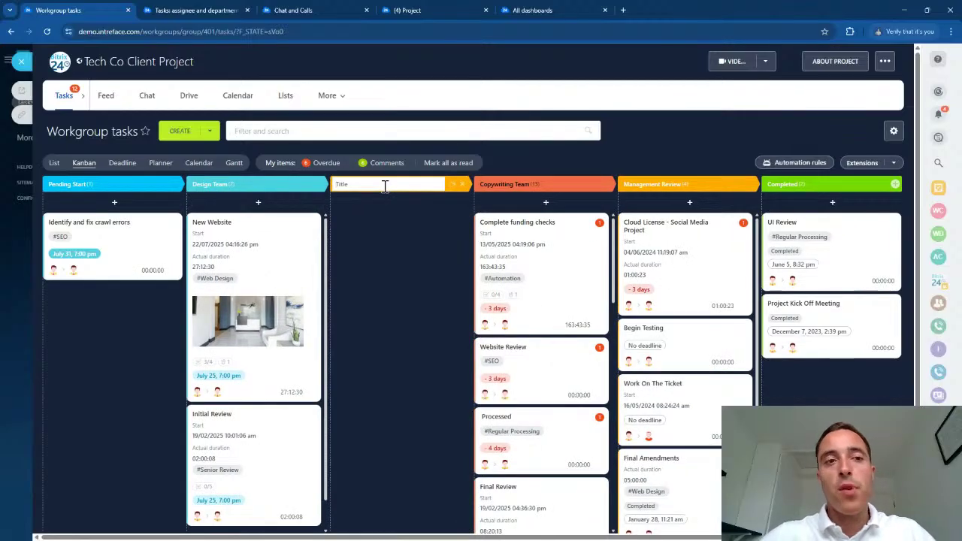
{"action": "left_click", "coordinate": [462, 186]}
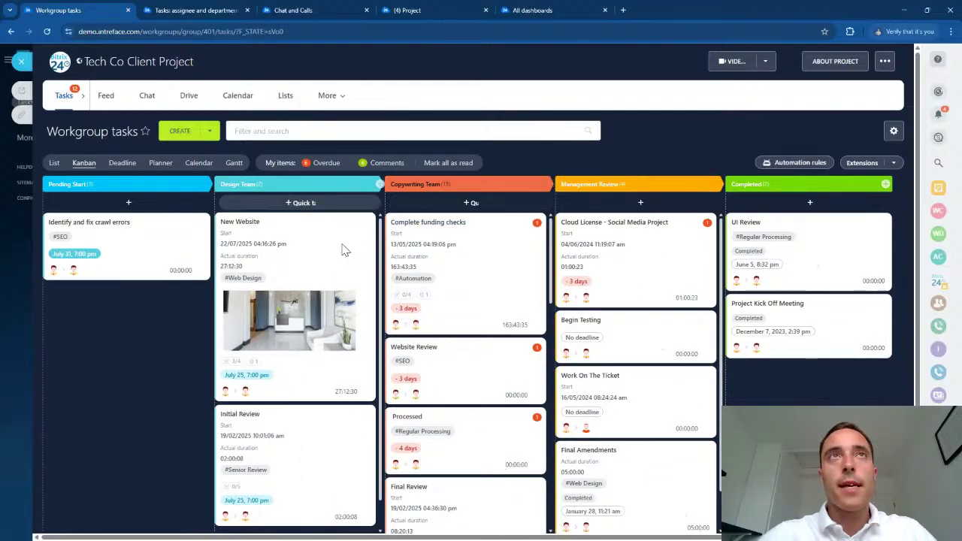
{"action": "left_click_drag", "start_coordinate": [344, 251], "coordinate": [260, 226]}
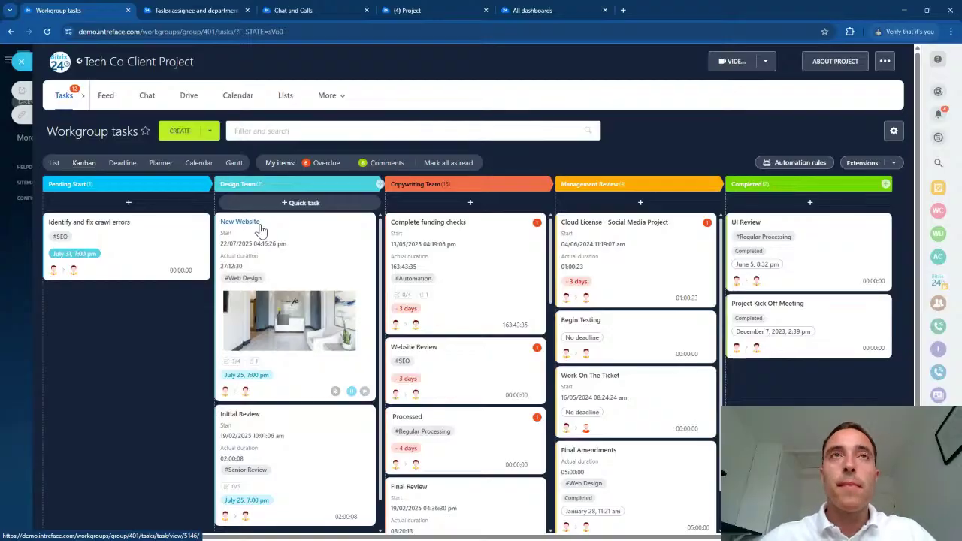
In the project's Planner, try to delete the Review stage and move the UI Review task from In Progress into Review
{"action": "left_click", "coordinate": [158, 165]}
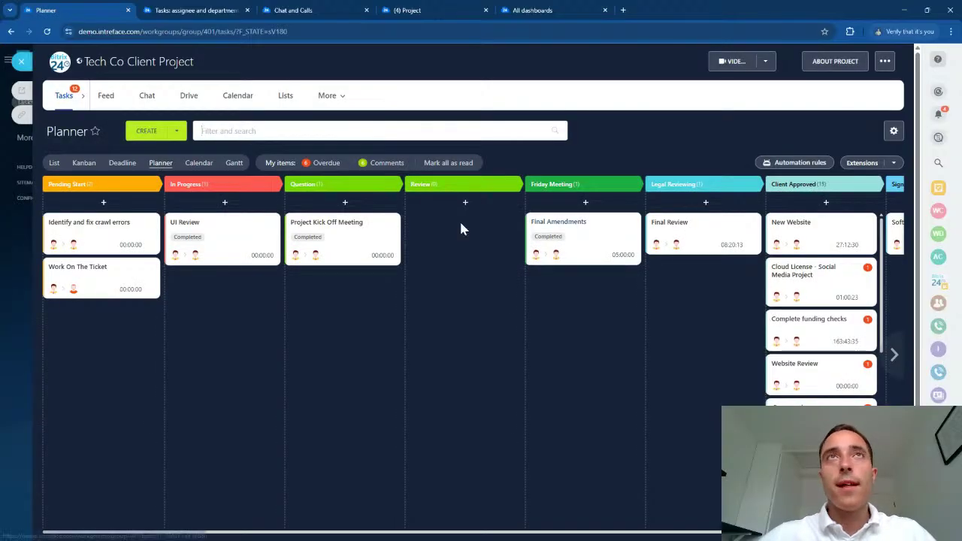
{"action": "mouse_move", "coordinate": [498, 182]}
{"action": "left_click", "coordinate": [511, 184]}
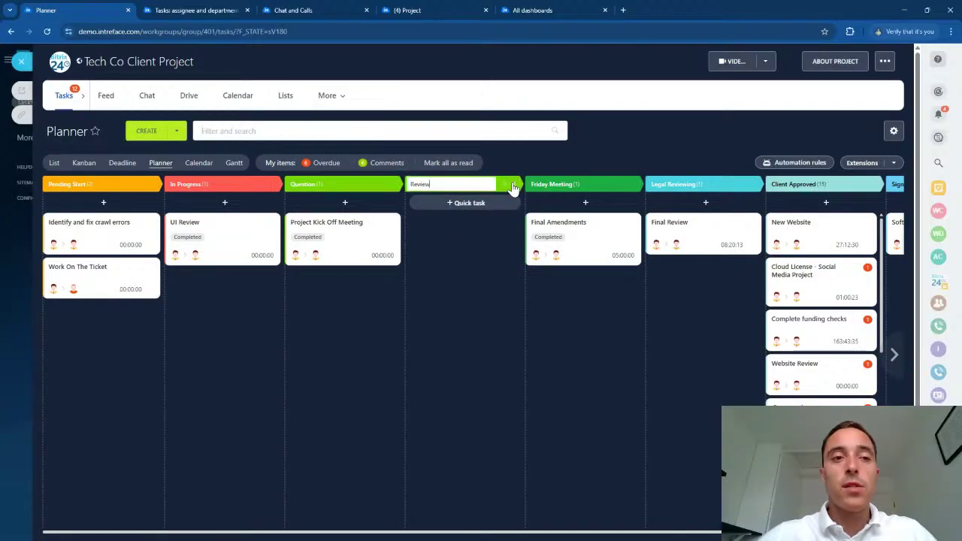
{"action": "left_click", "coordinate": [513, 184]}
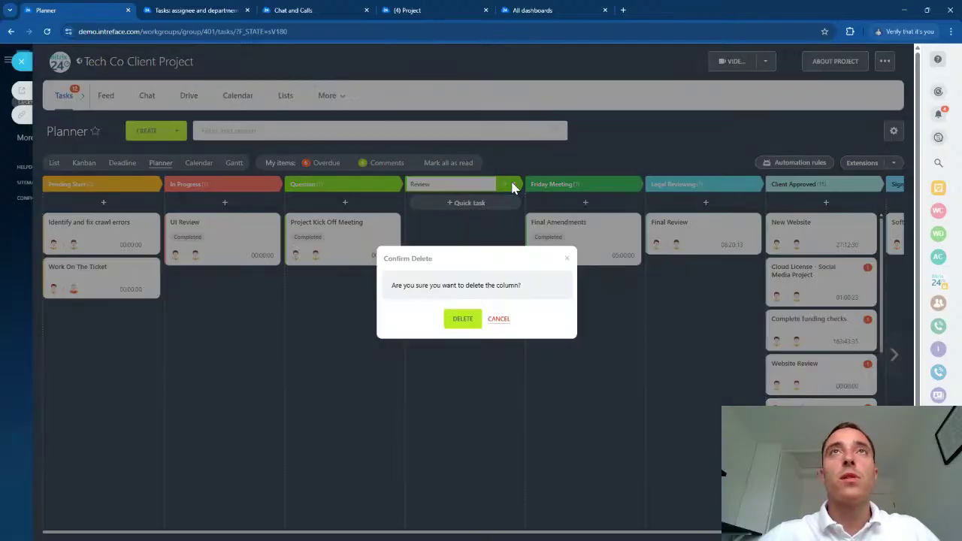
{"action": "left_click", "coordinate": [460, 322]}
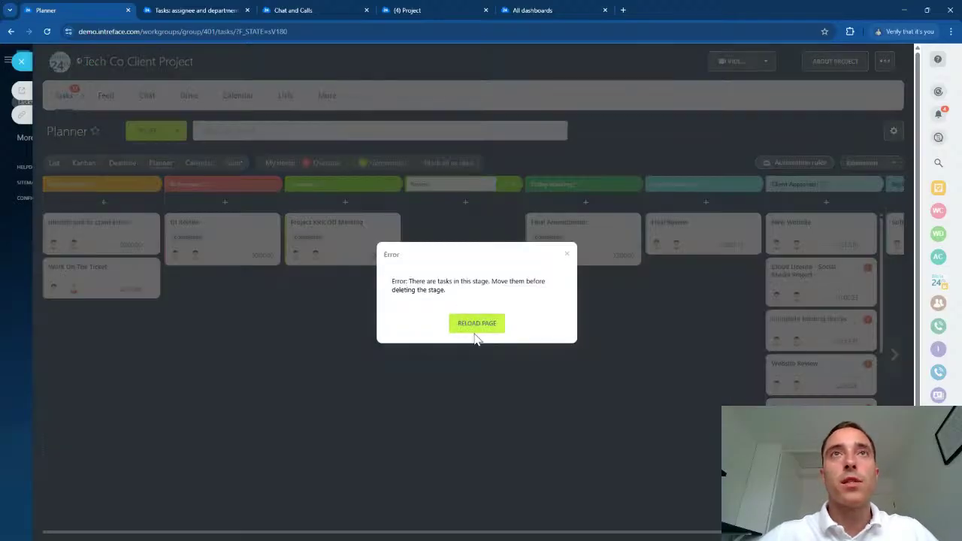
{"action": "left_click", "coordinate": [566, 255]}
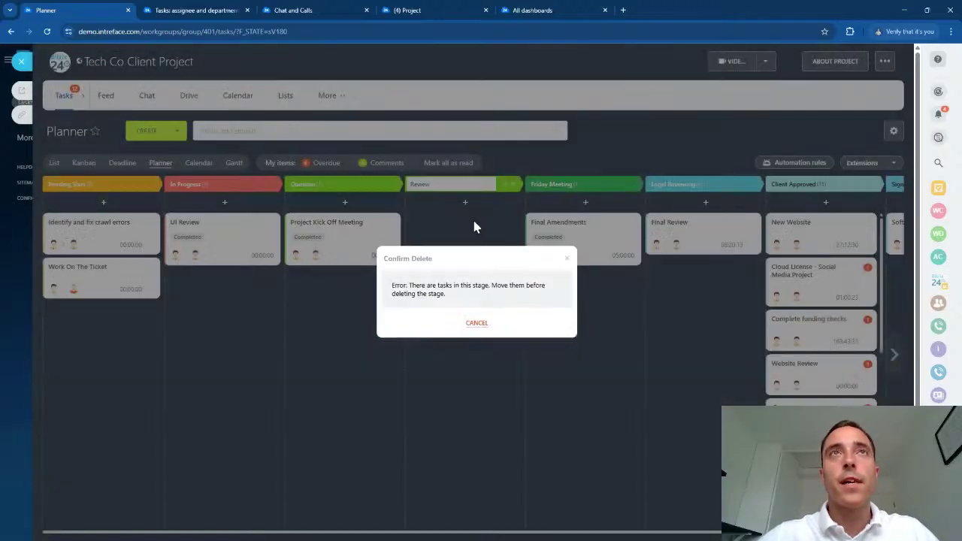
{"action": "left_click", "coordinate": [481, 325]}
{"action": "left_click_drag", "start_coordinate": [275, 233], "coordinate": [442, 224]}
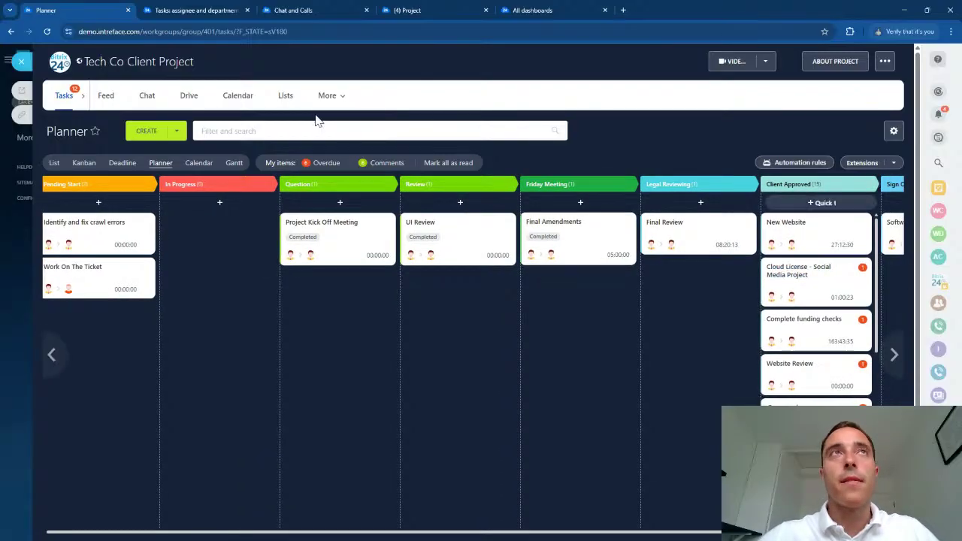
View the project's tasks in the month calendar and on the Gantt chart
{"action": "left_click", "coordinate": [197, 164]}
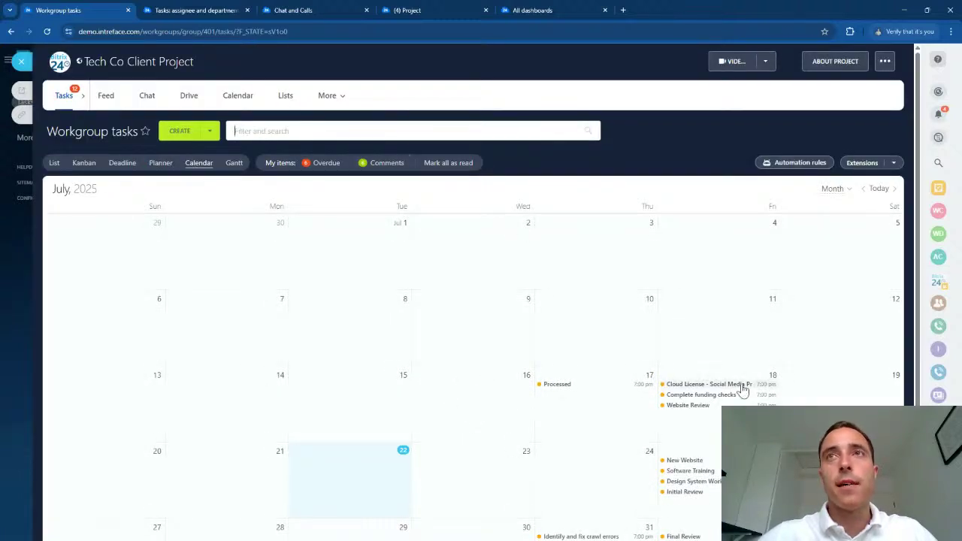
{"action": "scroll", "coordinate": [707, 383], "scroll_direction": "down", "scroll_amount": 1}
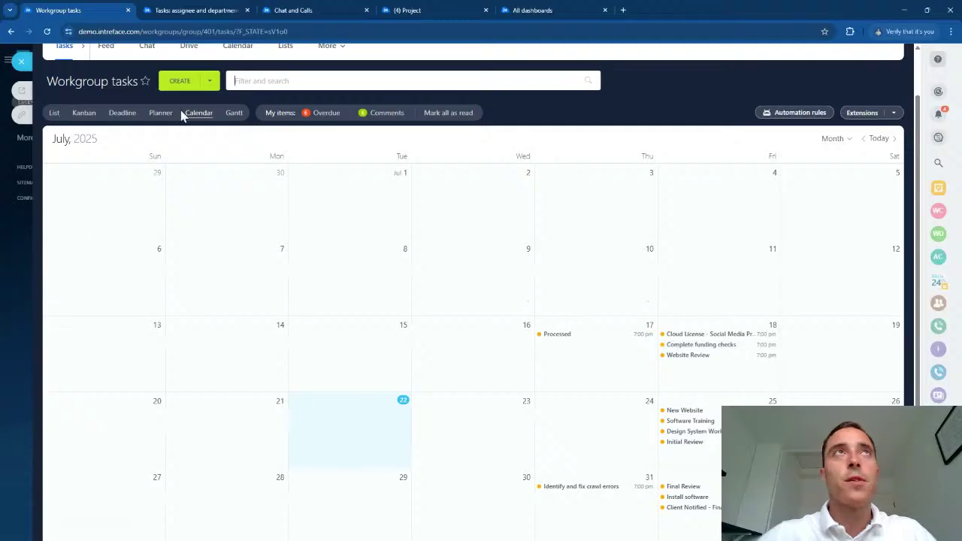
{"action": "scroll", "coordinate": [210, 143], "scroll_direction": "up", "scroll_amount": 1}
{"action": "left_click", "coordinate": [234, 163]}
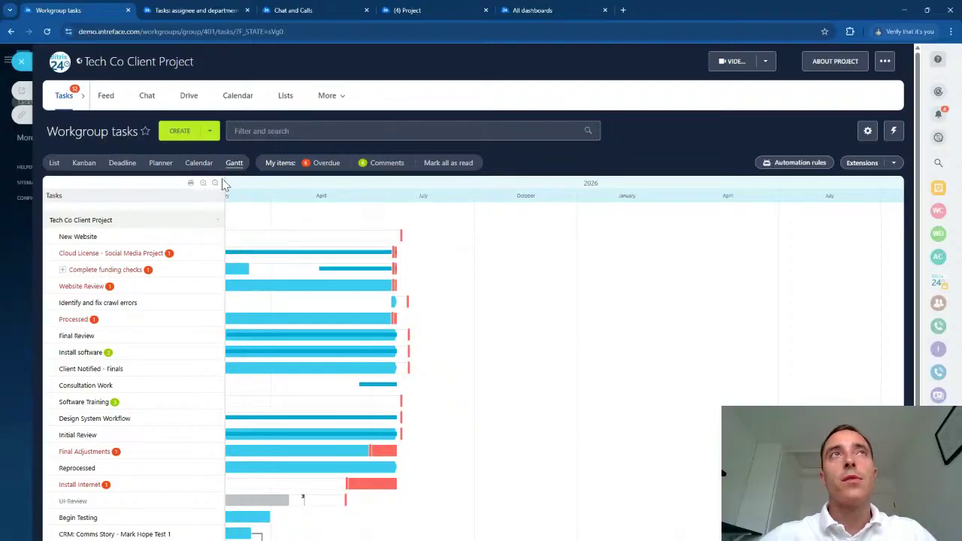
{"action": "mouse_move", "coordinate": [565, 372]}
{"action": "left_mouse_down"}
{"action": "mouse_move", "coordinate": [451, 371]}
{"action": "mouse_move", "coordinate": [795, 371]}
{"action": "mouse_move", "coordinate": [567, 370]}
{"action": "left_mouse_up"}
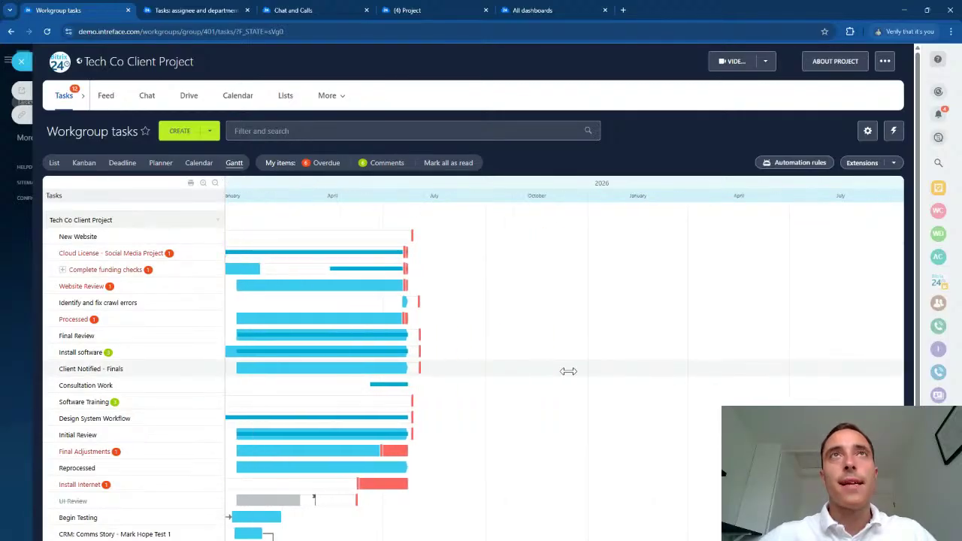
Filter the Gantt chart's tasks by Almost overdue and clear the filter
{"action": "left_click", "coordinate": [288, 133]}
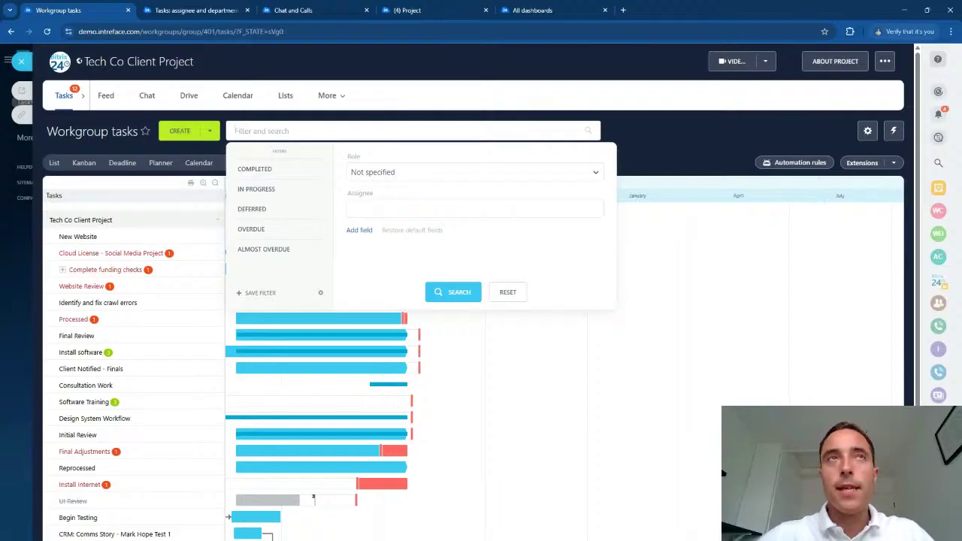
{"action": "left_click", "coordinate": [301, 249]}
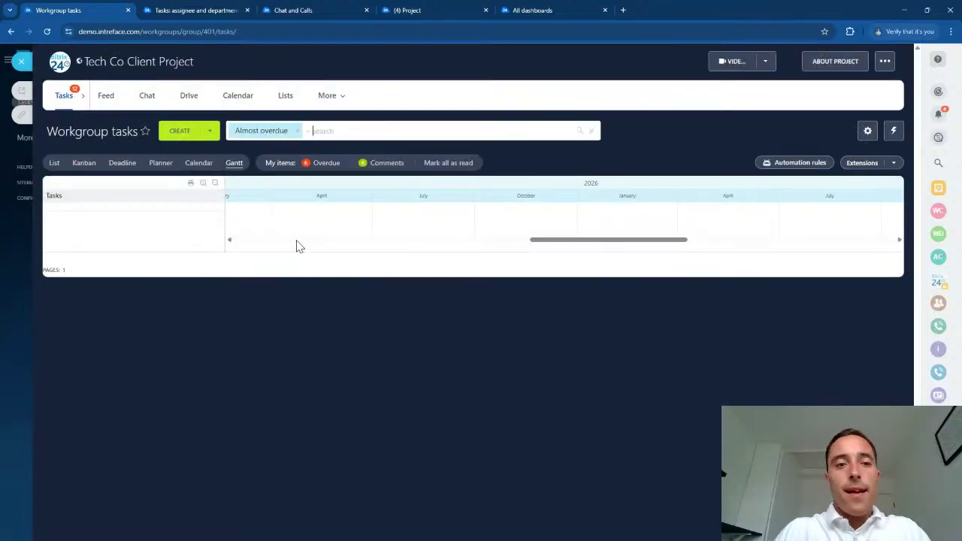
{"action": "left_click", "coordinate": [297, 134]}
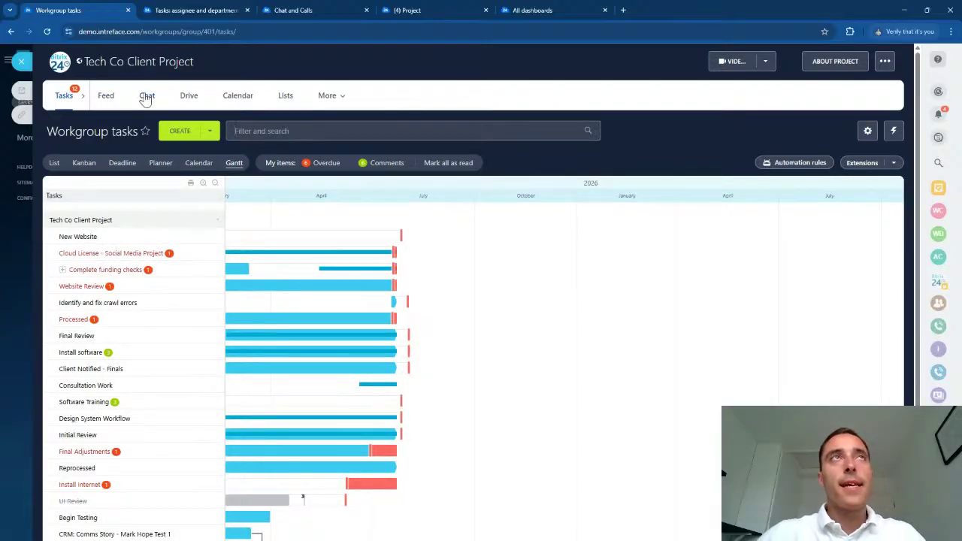
Post the message "Post out a message" in the project's feed, addressed to Tech Co Client Project
{"action": "left_click", "coordinate": [109, 97]}
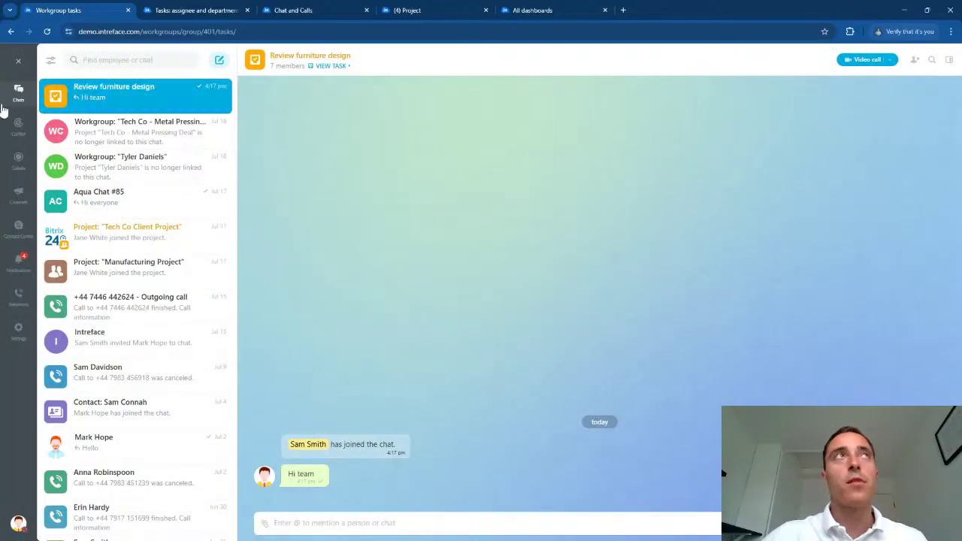
{"action": "left_click", "coordinate": [19, 63]}
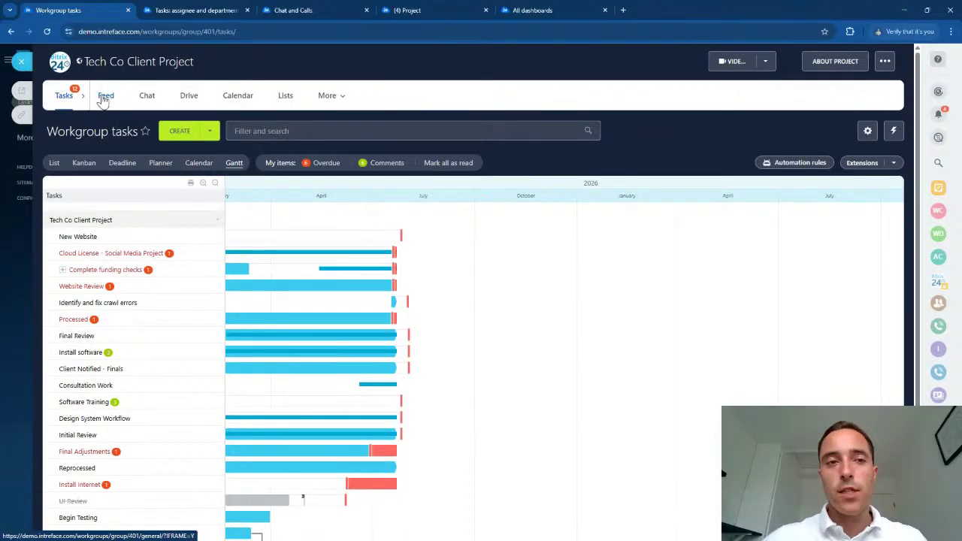
{"action": "left_click", "coordinate": [105, 100]}
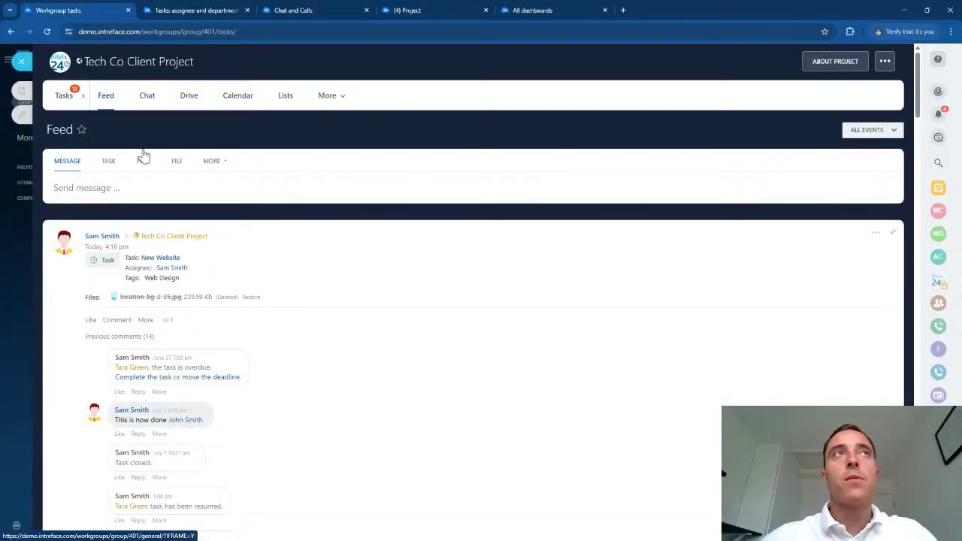
{"action": "left_click", "coordinate": [87, 198]}
{"action": "type", "text": "Post out a message"}
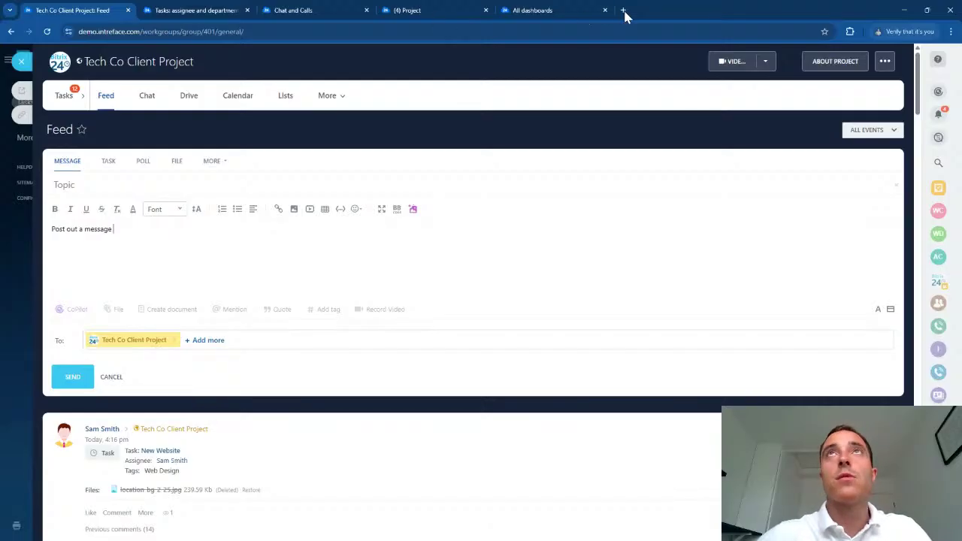
{"action": "left_click", "coordinate": [548, 14]}
{"action": "left_click", "coordinate": [75, 10]}
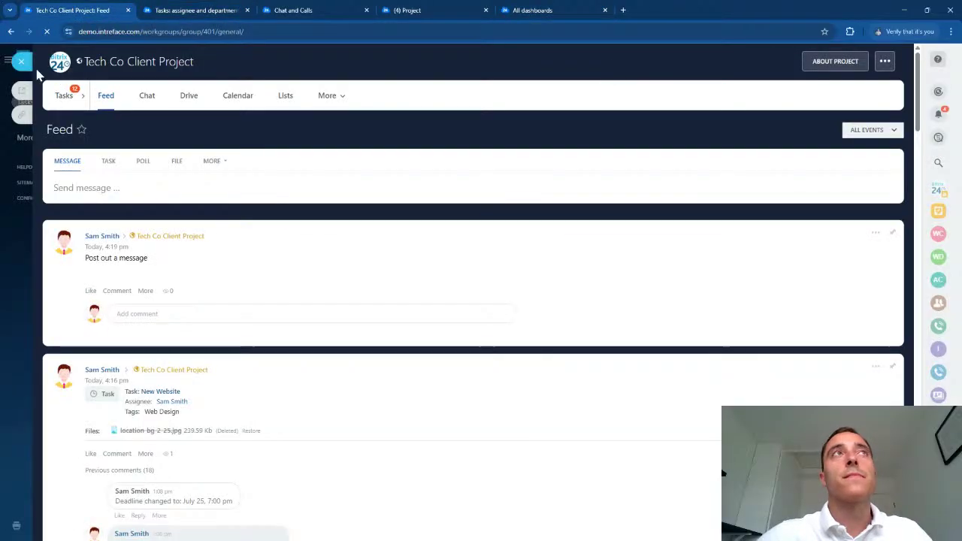
Review the task permissions in the project's roles and permissions settings, and close them without updating
{"action": "left_click", "coordinate": [885, 66]}
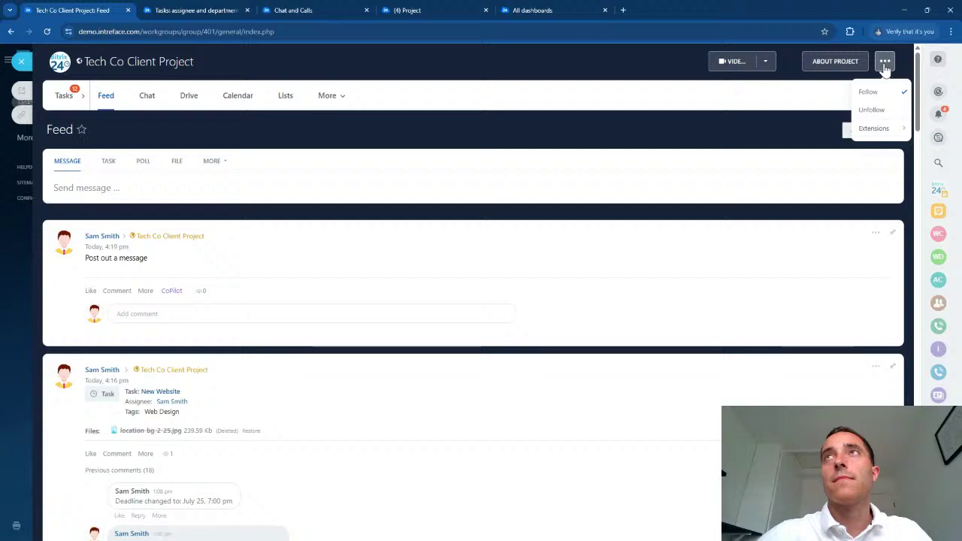
{"action": "left_click", "coordinate": [843, 64]}
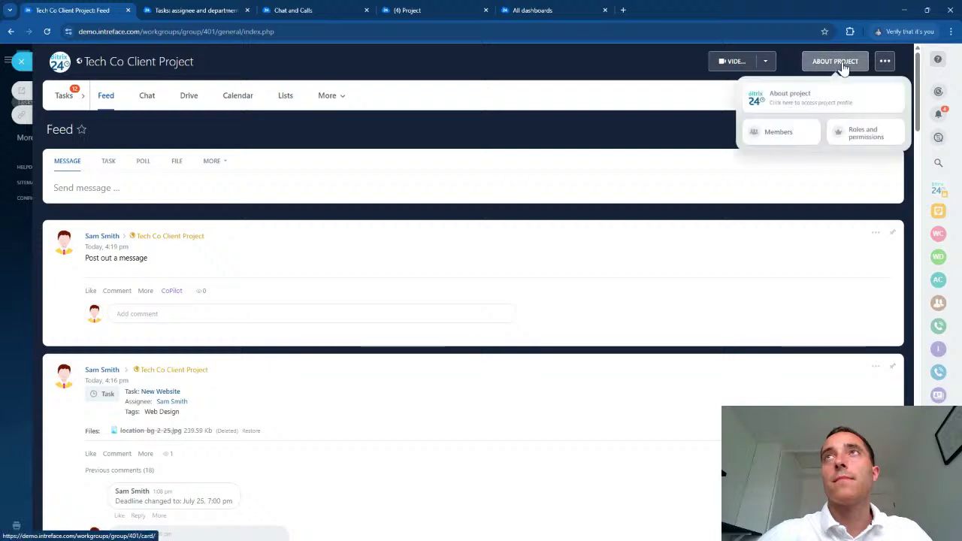
{"action": "left_click", "coordinate": [853, 134]}
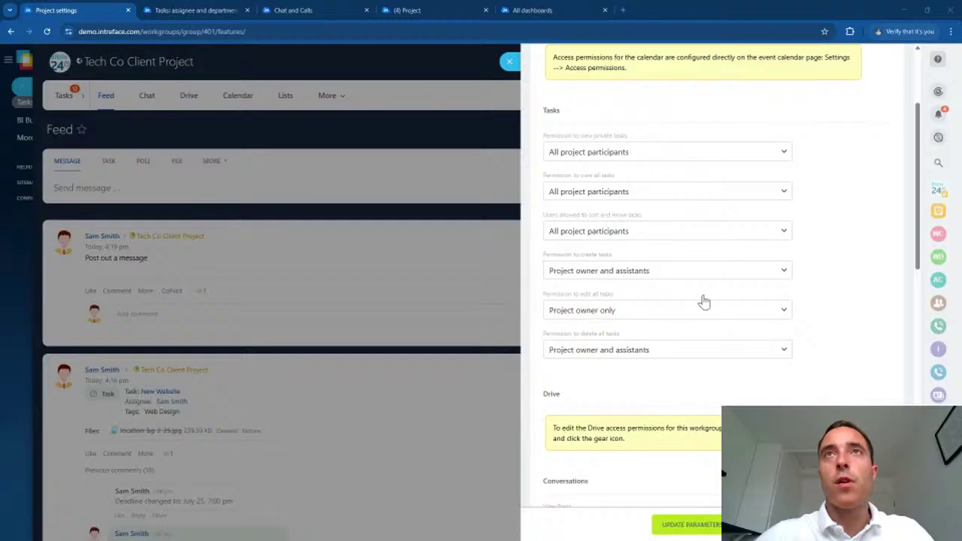
{"action": "left_click", "coordinate": [510, 61]}
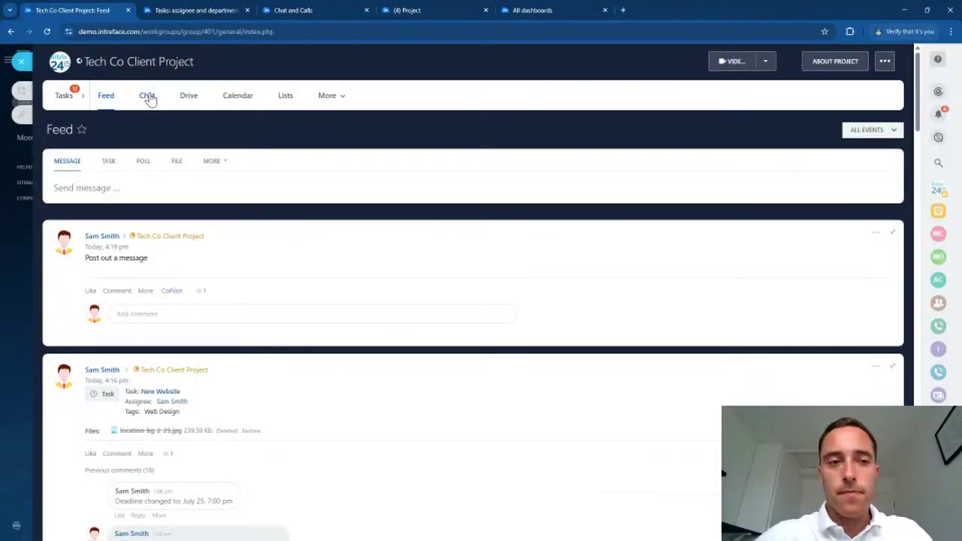
Send the message "Hi Project team" in the Tech Co Client Project chat and close the chat
{"action": "left_click", "coordinate": [148, 97]}
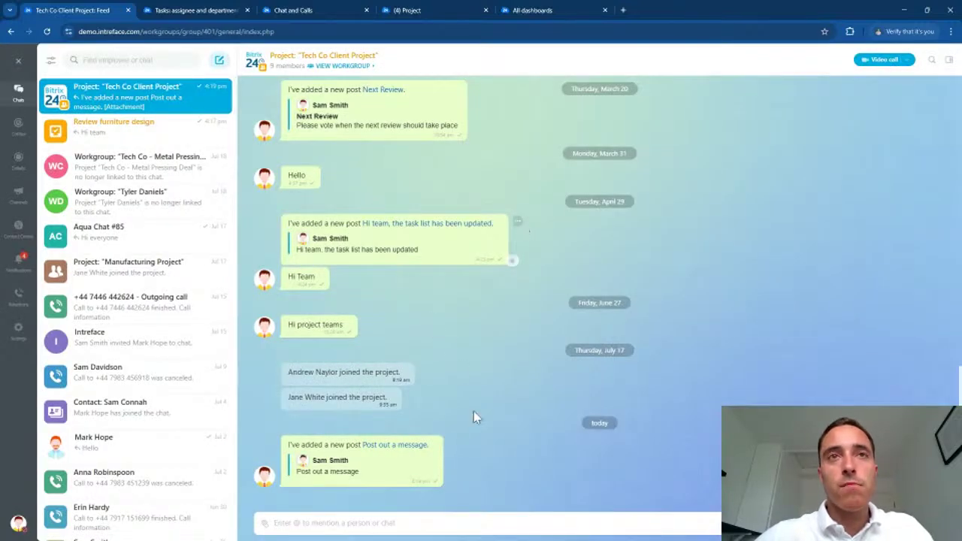
{"action": "type", "text": "Hi Project team"}
{"action": "key", "text": "Return"}
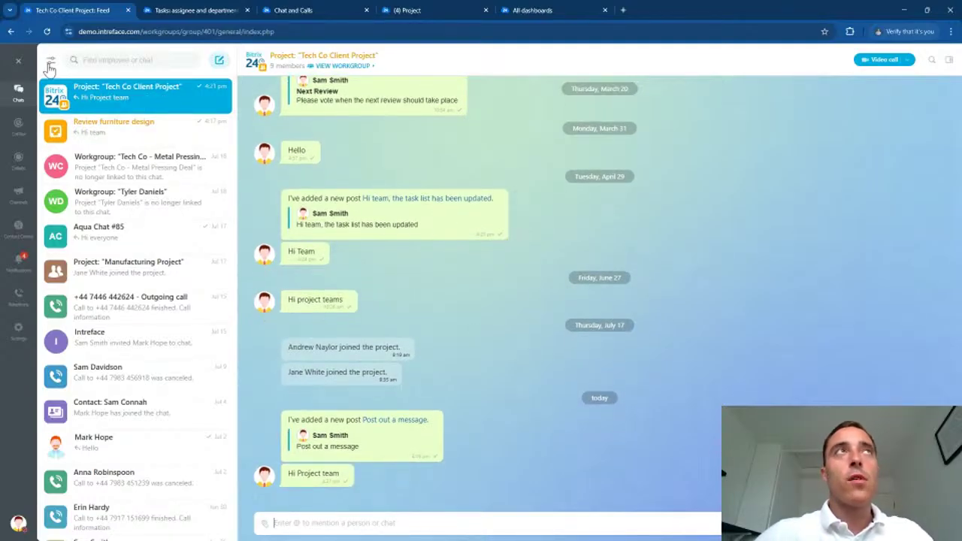
{"action": "left_click", "coordinate": [20, 66]}
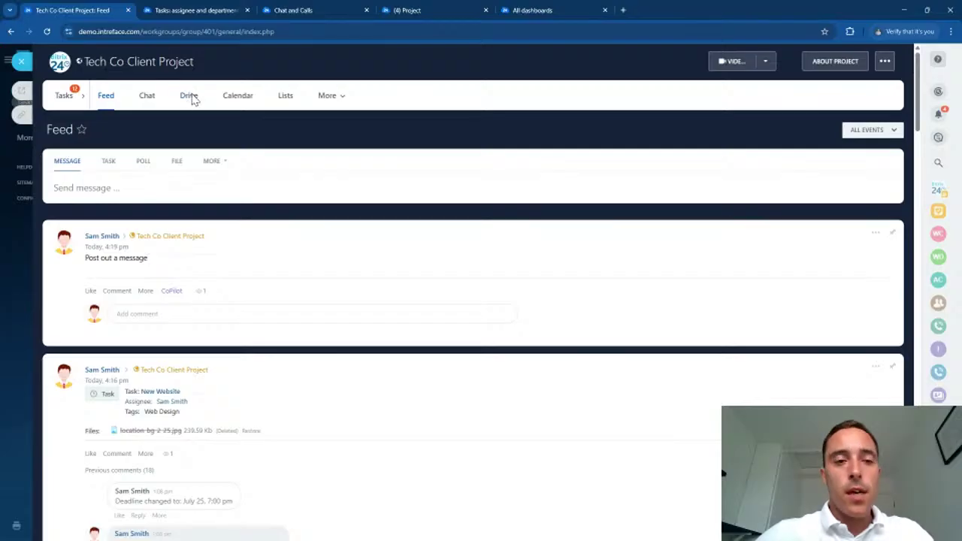
Inspect the access permissions of External Doc.pdf in the project's Drive, cancel without saving and close the Drive
{"action": "left_click", "coordinate": [190, 97]}
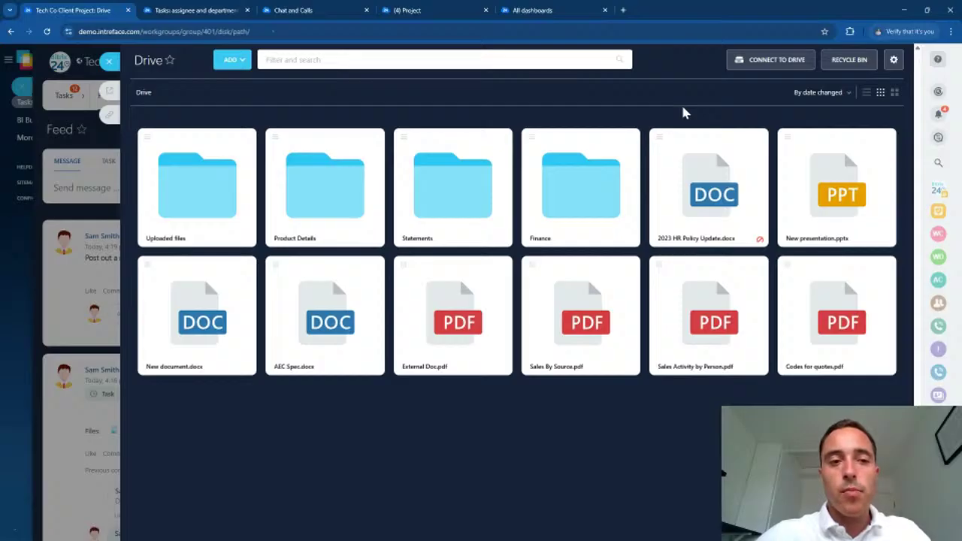
{"action": "right_click", "coordinate": [494, 333]}
{"action": "left_click", "coordinate": [510, 416]}
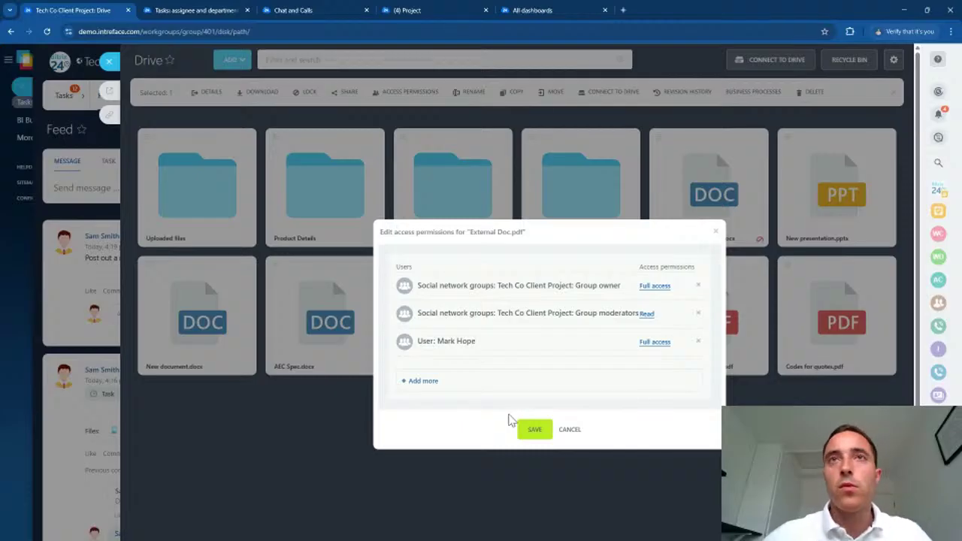
{"action": "left_click", "coordinate": [576, 432]}
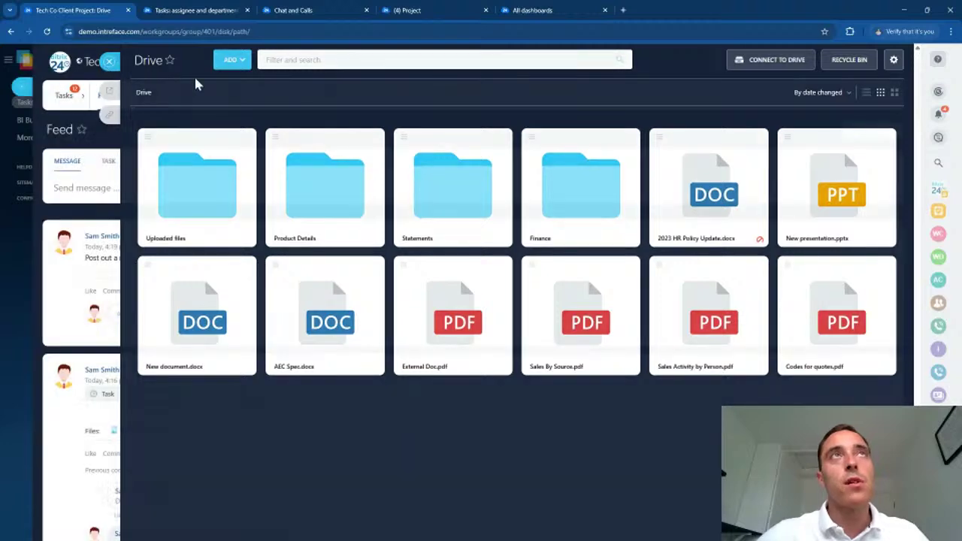
{"action": "key", "text": "Escape"}
View the project's calendar for the week, and close it and the project to return to the Projects list
{"action": "left_click", "coordinate": [238, 96]}
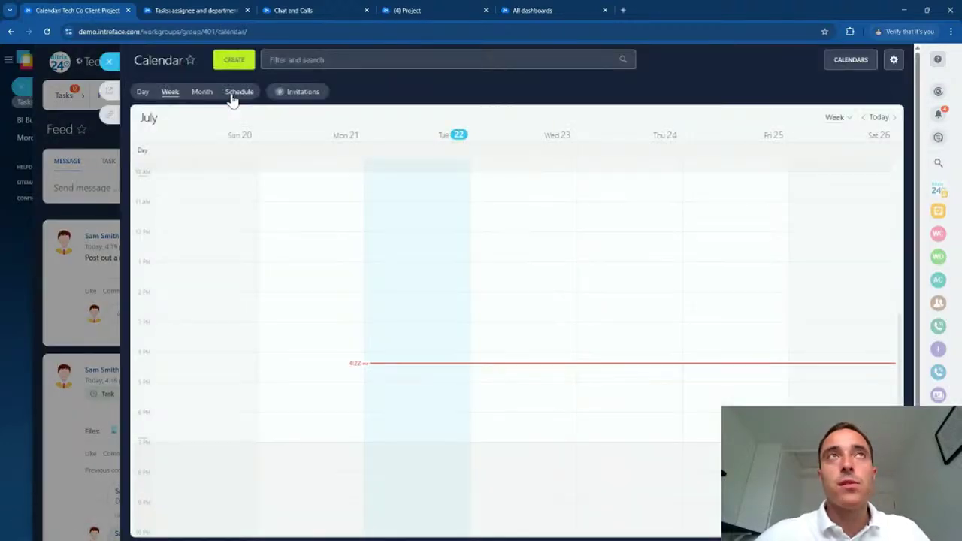
{"action": "left_click", "coordinate": [109, 61]}
{"action": "left_click", "coordinate": [23, 63]}
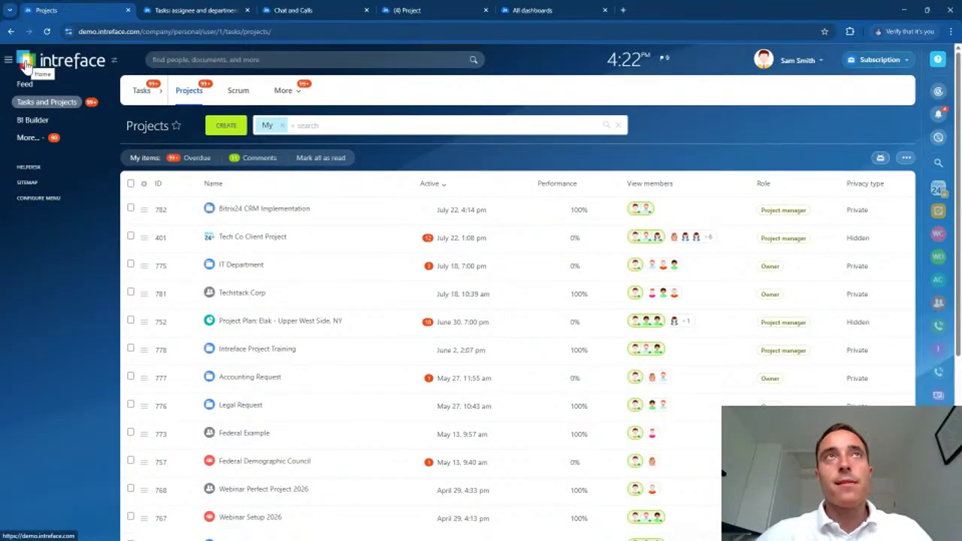
Check the Projects list's filter options and open the general tasks page
{"action": "left_click", "coordinate": [322, 124]}
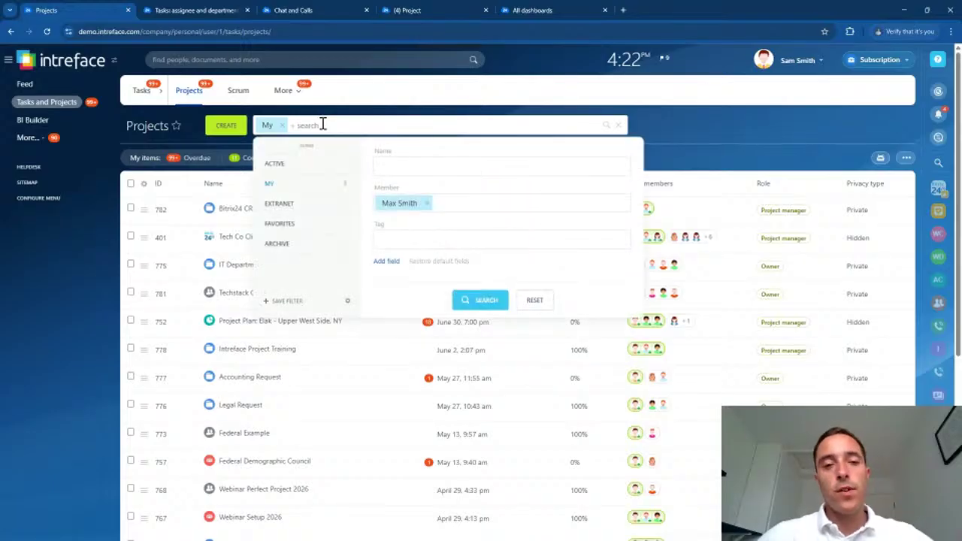
{"action": "left_click", "coordinate": [187, 126]}
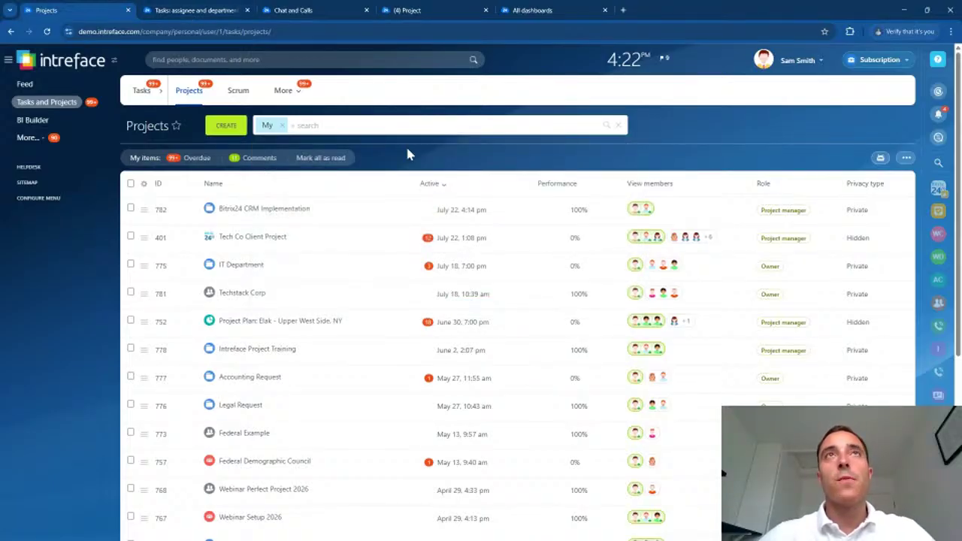
{"action": "left_click", "coordinate": [140, 92]}
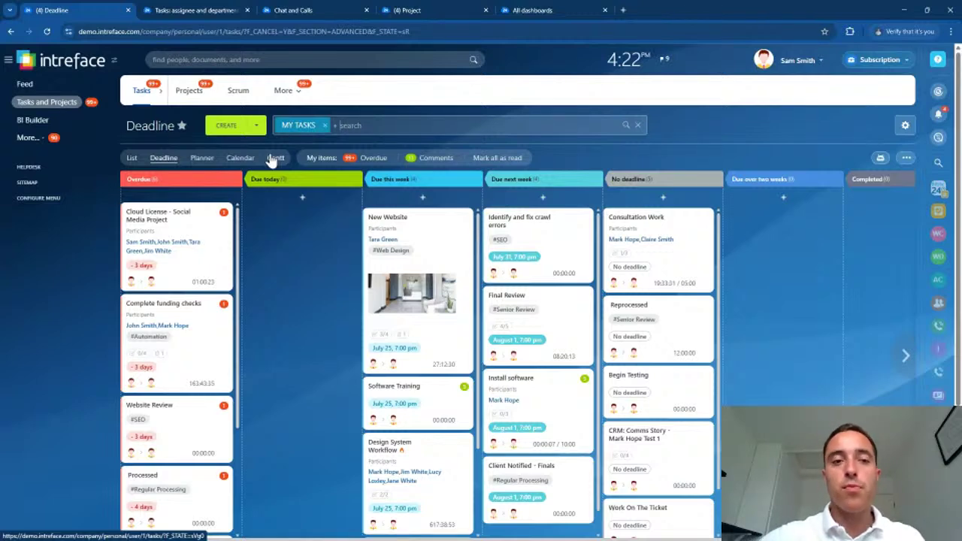
Review the task tables and charts by assignee in the "Tasks: assignee and department involvement (copy)" dashboard
{"action": "left_click", "coordinate": [200, 11]}
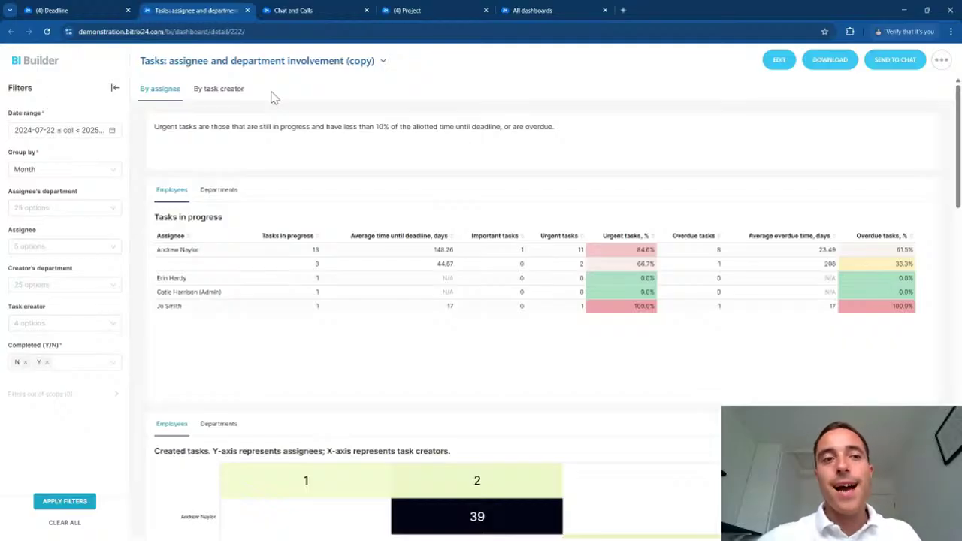
{"action": "scroll", "coordinate": [519, 242], "scroll_direction": "down", "scroll_amount": 10}
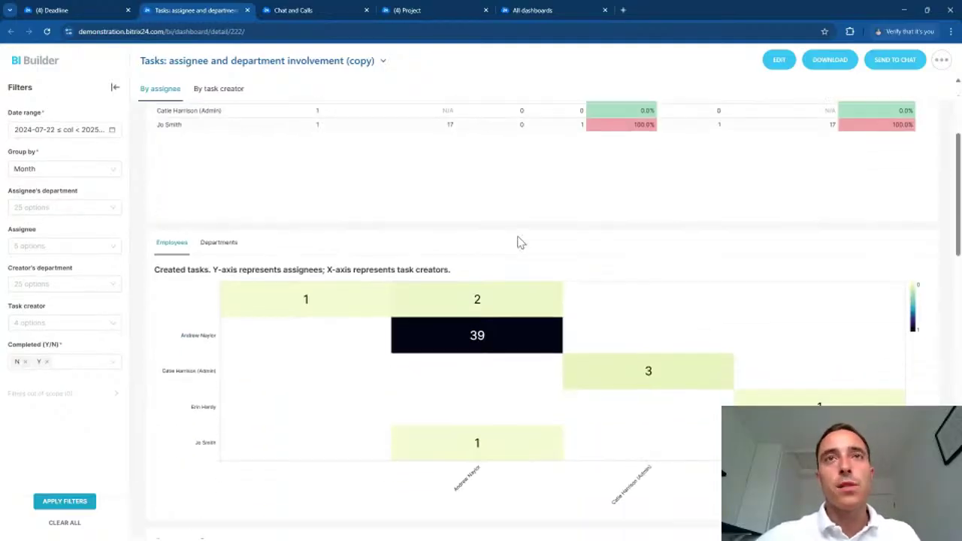
{"action": "scroll", "coordinate": [519, 242], "scroll_direction": "down", "scroll_amount": 8}
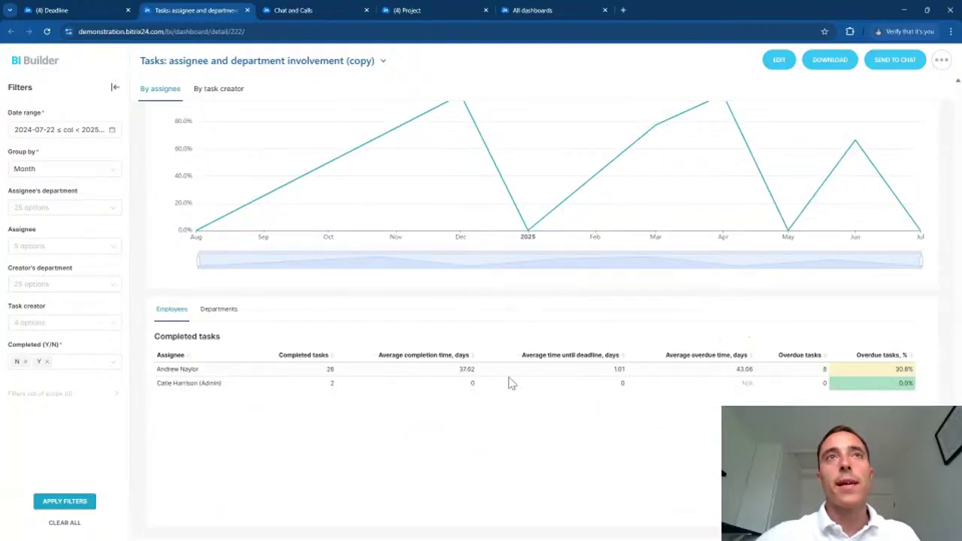
{"action": "scroll", "coordinate": [742, 352], "scroll_direction": "up", "scroll_amount": 8}
{"action": "scroll", "coordinate": [733, 342], "scroll_direction": "up", "scroll_amount": 10}
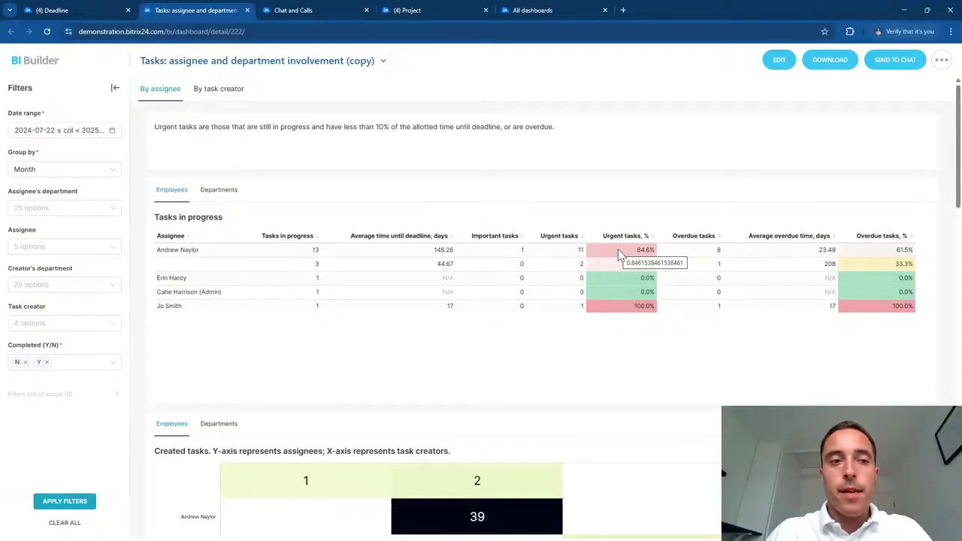
Open the dashboard in the BI Builder editor and start creating a new chart
{"action": "left_click", "coordinate": [774, 60]}
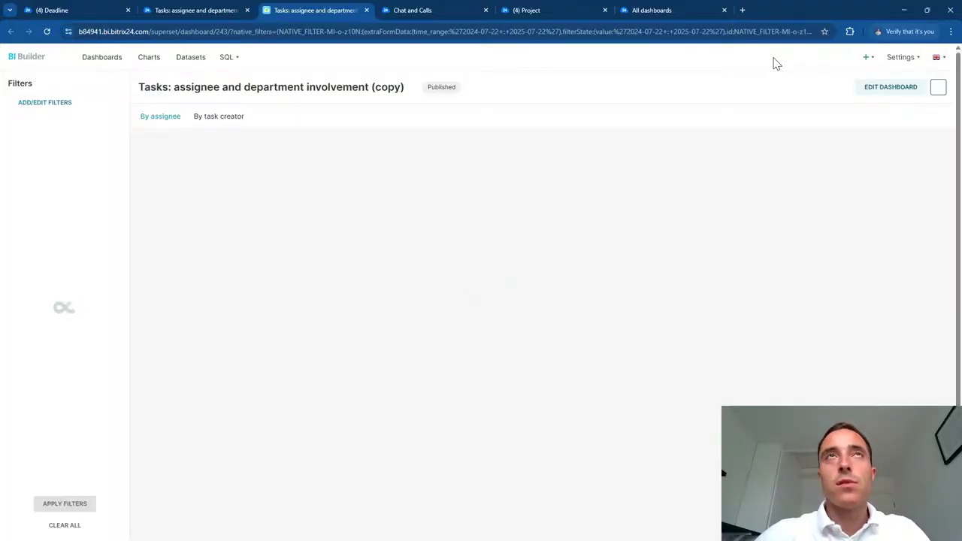
{"action": "left_click", "coordinate": [874, 60]}
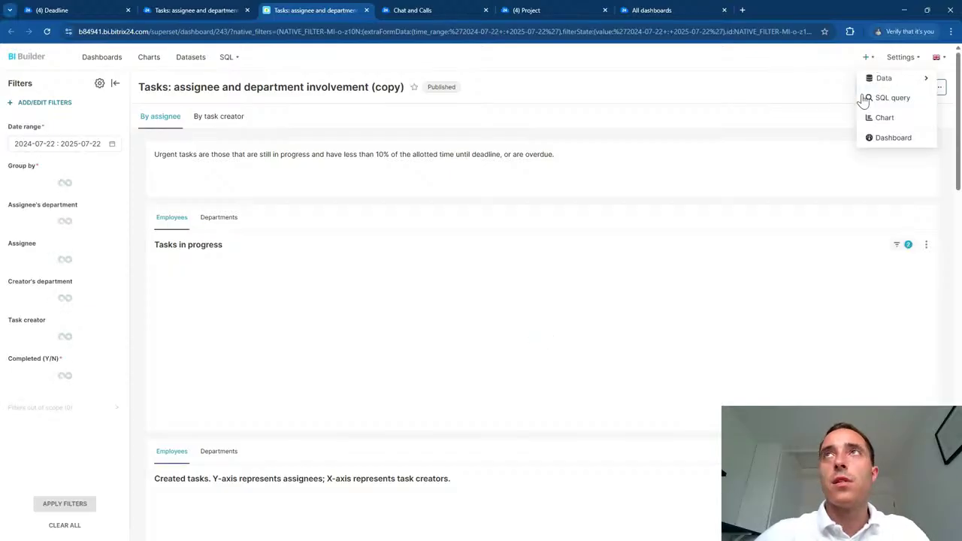
{"action": "left_click", "coordinate": [884, 120]}
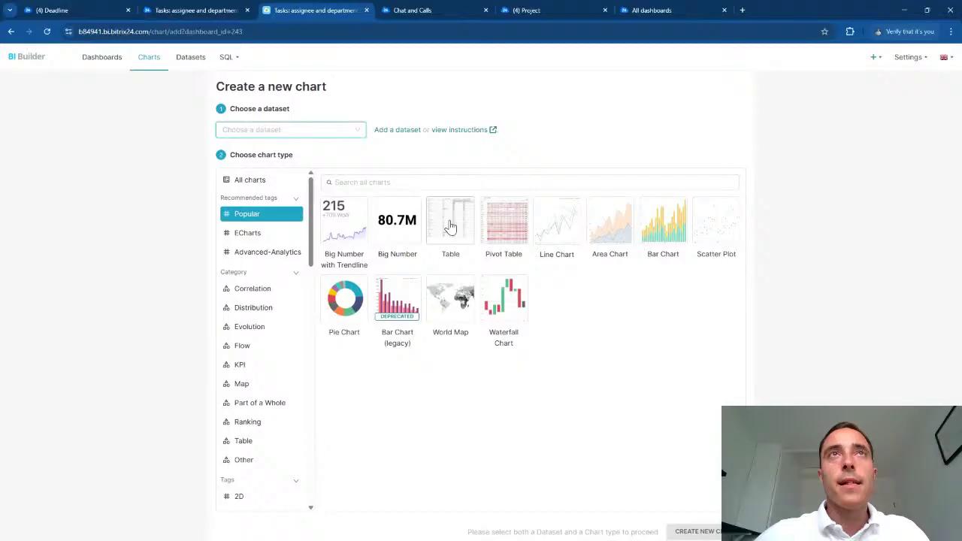
Browse the datasets available for the new chart, down to the task-related ones, without choosing any
{"action": "left_click", "coordinate": [290, 131]}
{"action": "scroll", "coordinate": [294, 193], "scroll_direction": "down", "scroll_amount": 10}
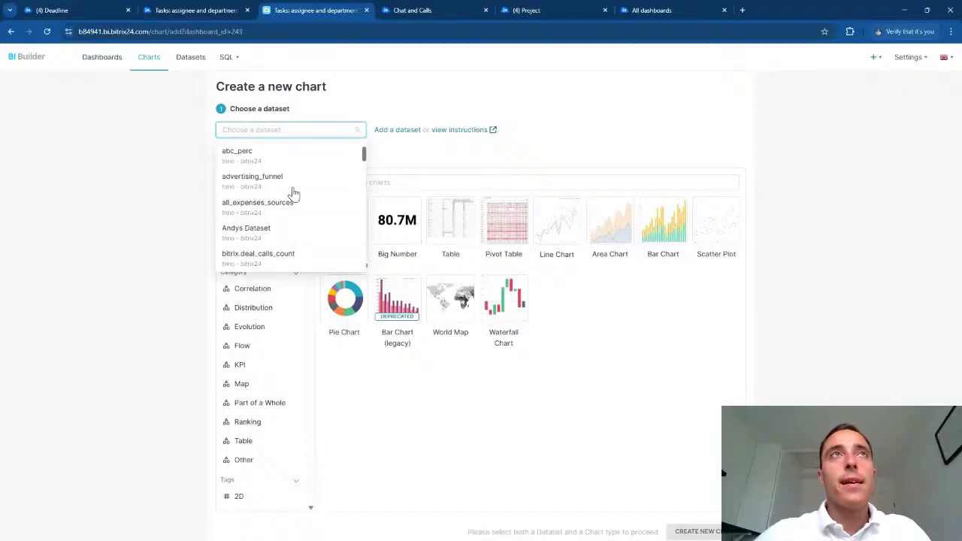
{"action": "scroll", "coordinate": [296, 194], "scroll_direction": "down", "scroll_amount": 15}
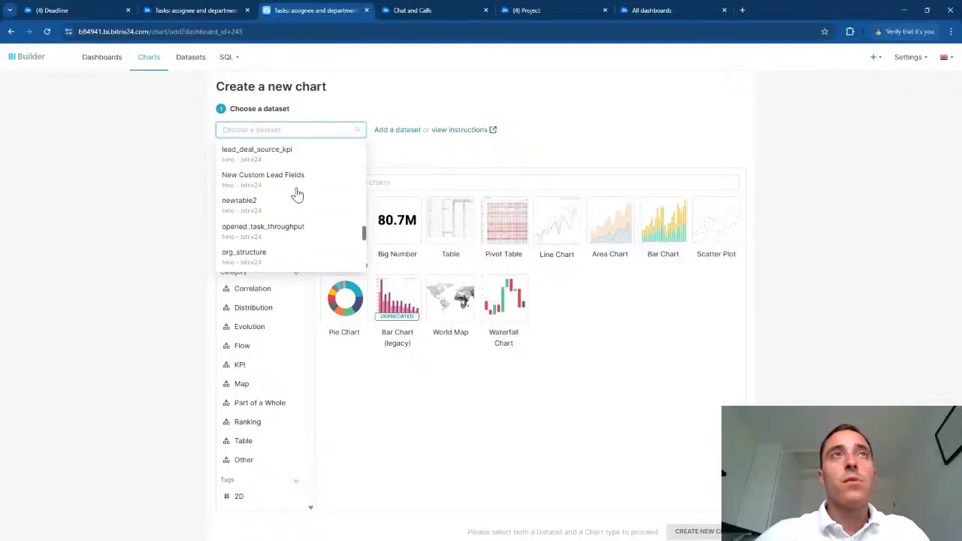
{"action": "scroll", "coordinate": [295, 194], "scroll_direction": "down", "scroll_amount": 10}
{"action": "scroll", "coordinate": [278, 192], "scroll_direction": "up", "scroll_amount": 3}
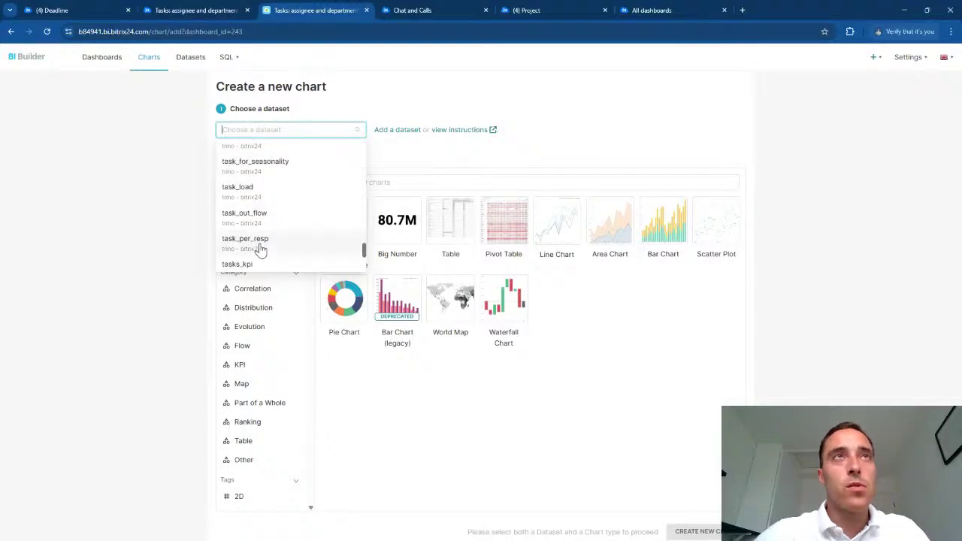
{"action": "left_click", "coordinate": [583, 376]}
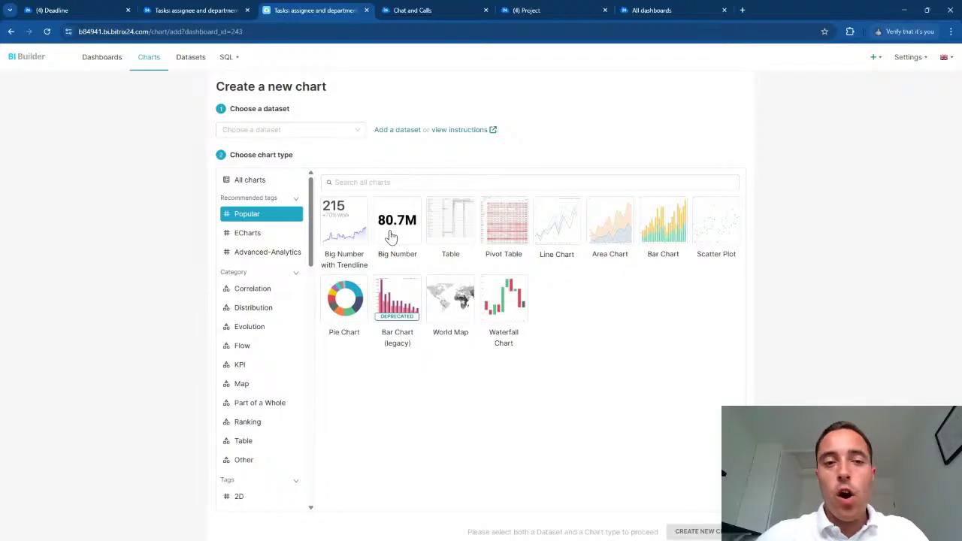
Preview the Pivot Table and Pie Chart types, and browse the Advanced-Analytics, ECharts and Popular chart groups
{"action": "left_click", "coordinate": [496, 227]}
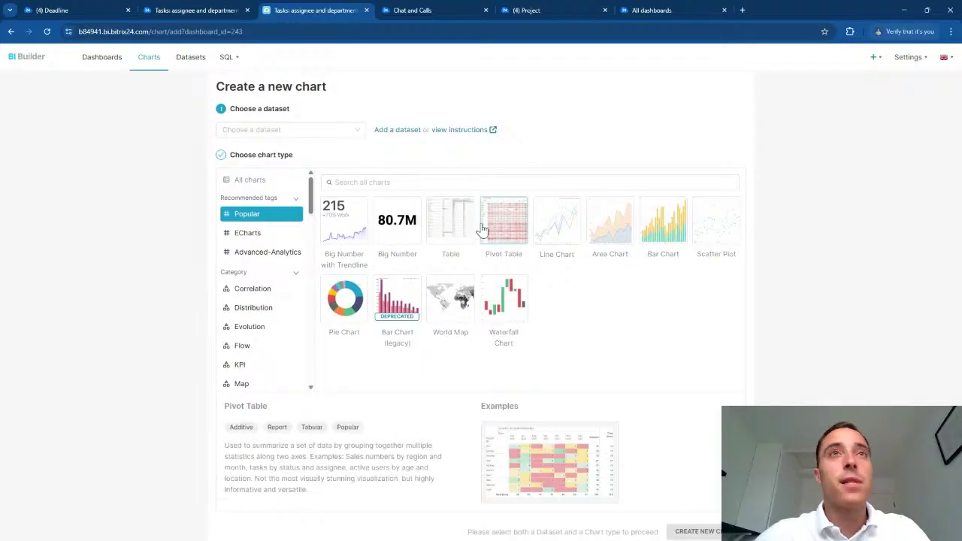
{"action": "left_click", "coordinate": [357, 312]}
{"action": "left_click", "coordinate": [264, 275]}
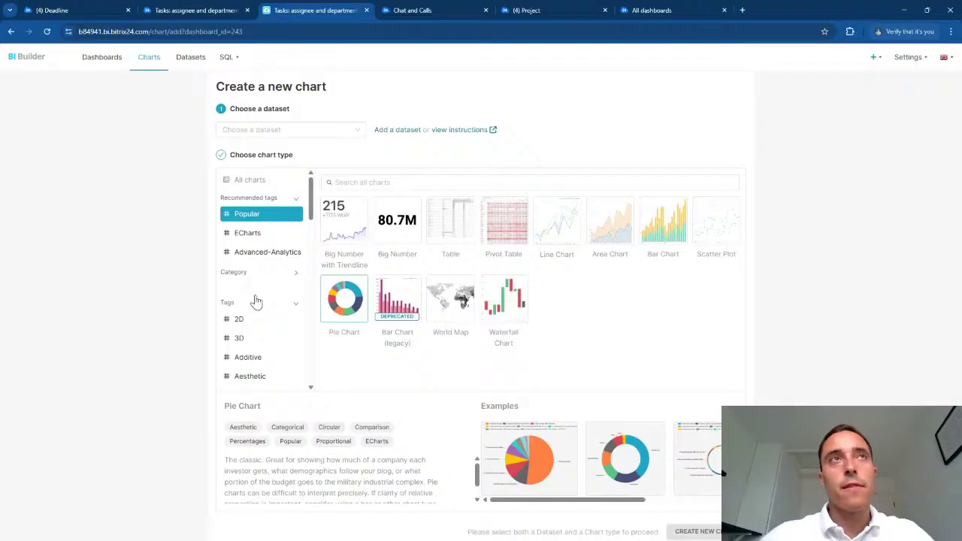
{"action": "left_click", "coordinate": [259, 253]}
{"action": "left_click", "coordinate": [254, 238]}
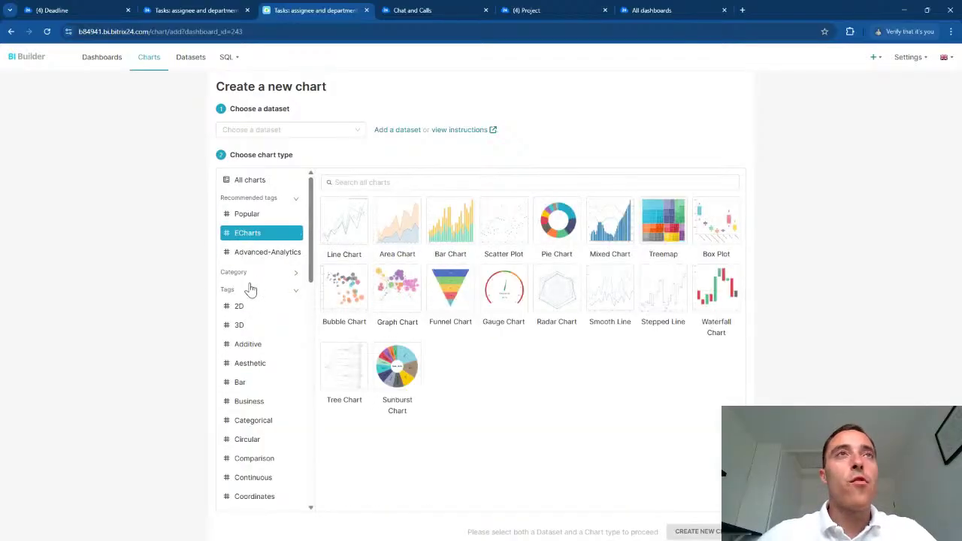
{"action": "left_click", "coordinate": [246, 218]}
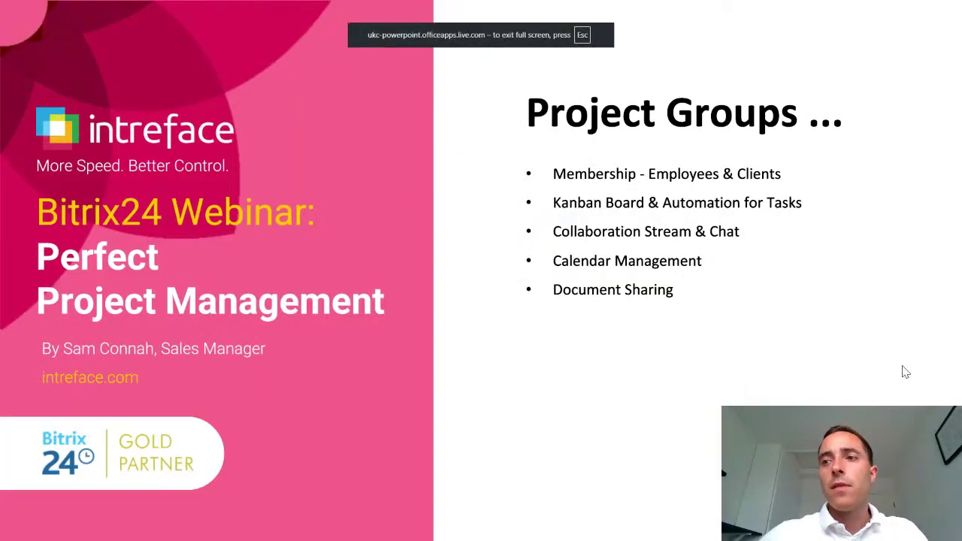
{"action": "left_click", "coordinate": [906, 372]}
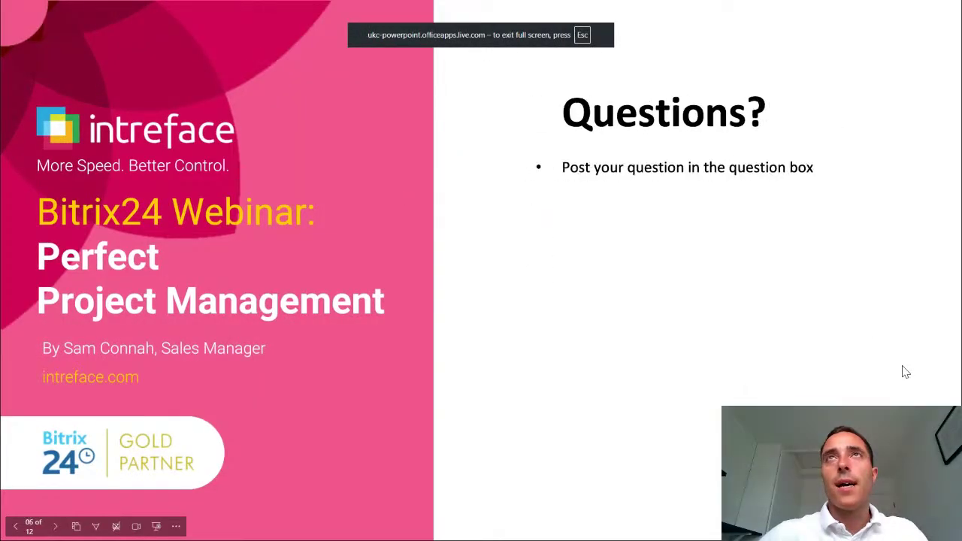
{"action": "left_click", "coordinate": [906, 372]}
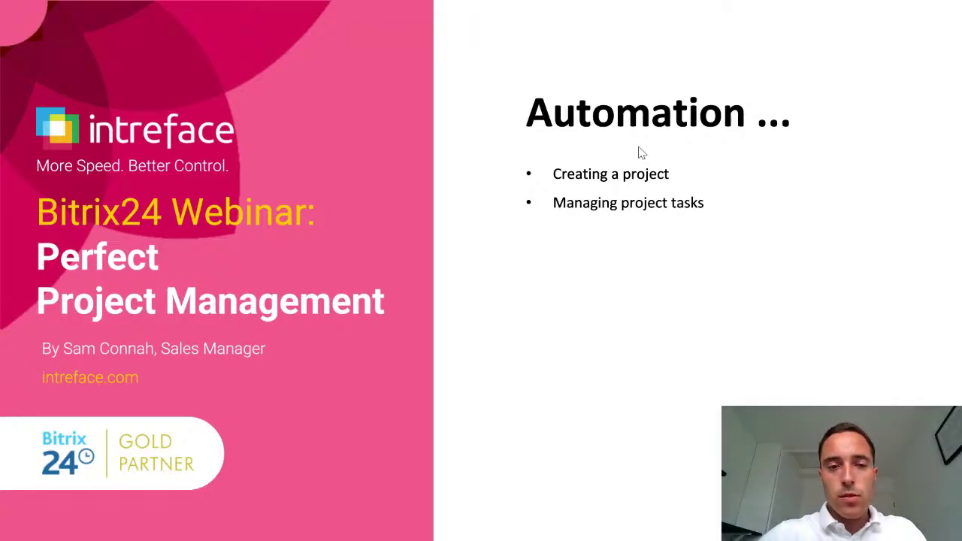
Return to the Bitrix24 Deadline task view and open the task automation rules for Tech Co Client Project
{"action": "key", "text": "alt+Tab"}
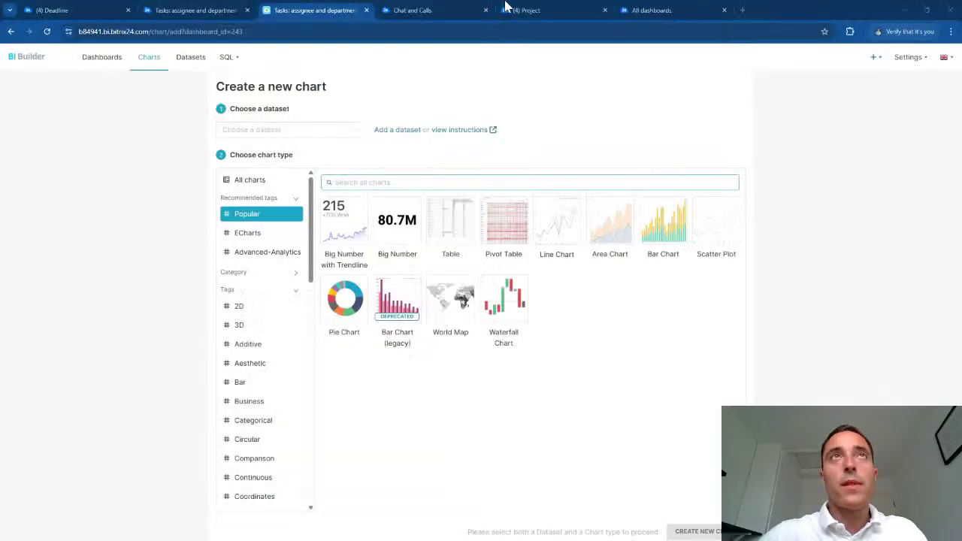
{"action": "left_click", "coordinate": [88, 8]}
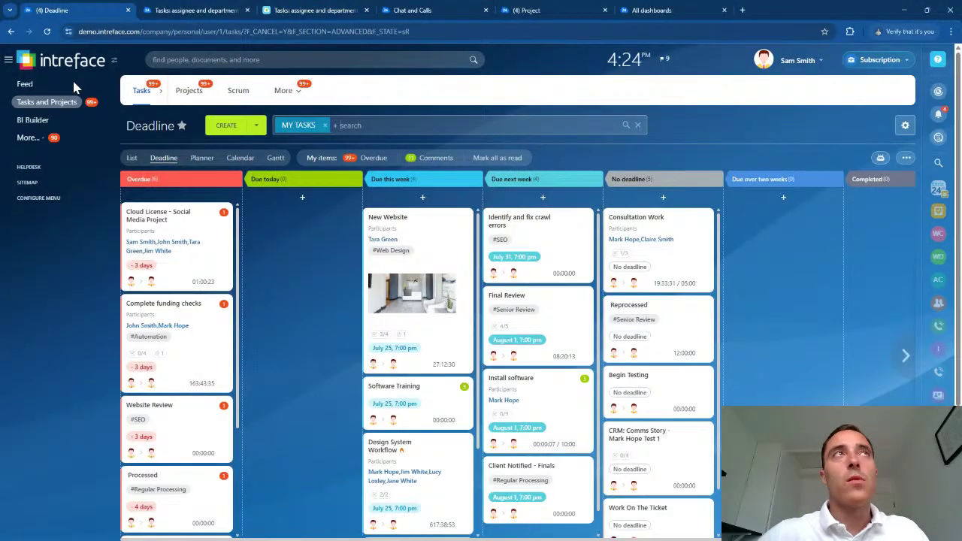
{"action": "left_click", "coordinate": [882, 160]}
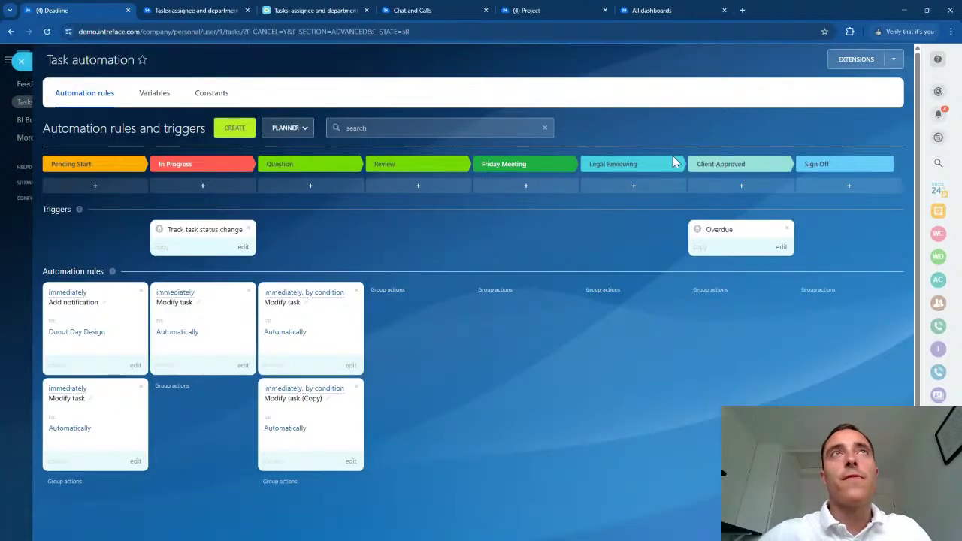
{"action": "left_click", "coordinate": [304, 129]}
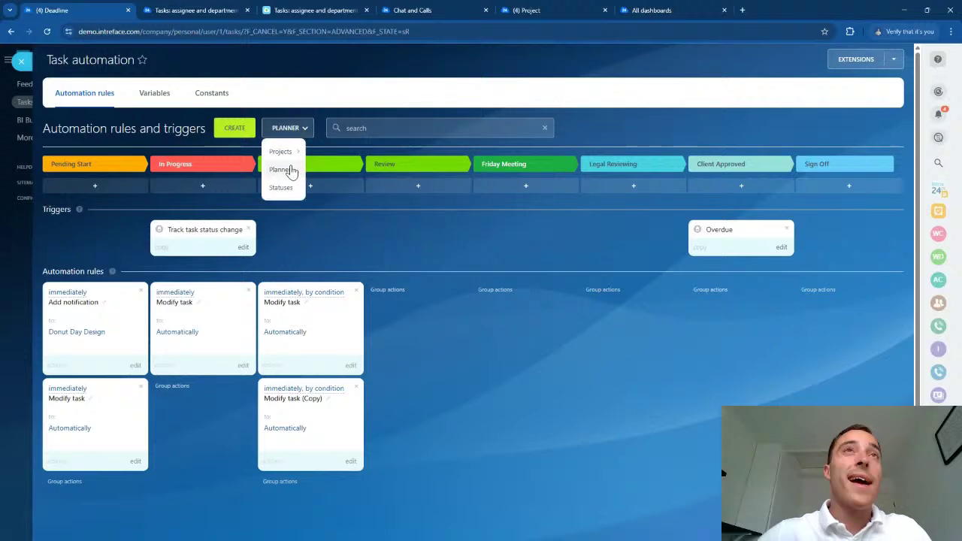
{"action": "mouse_move", "coordinate": [282, 152]}
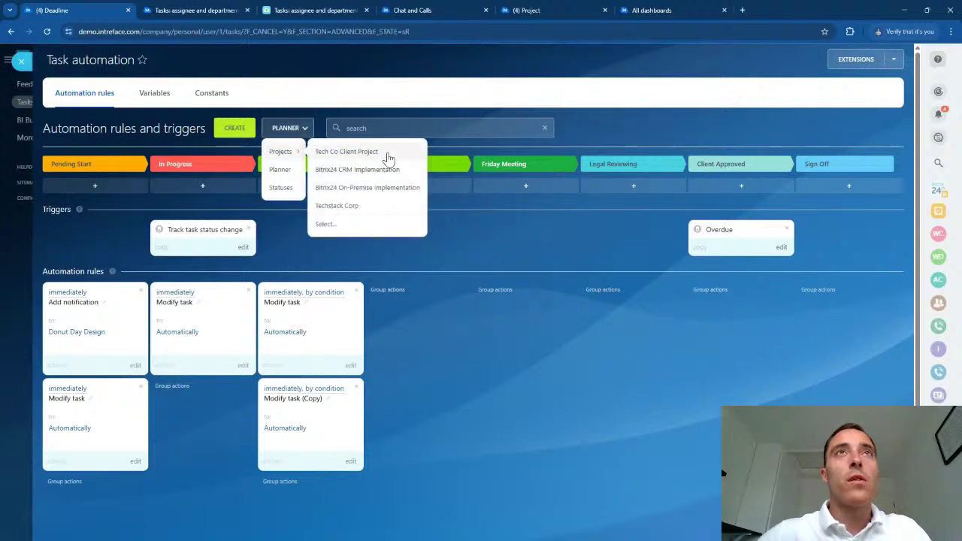
{"action": "left_click", "coordinate": [375, 153]}
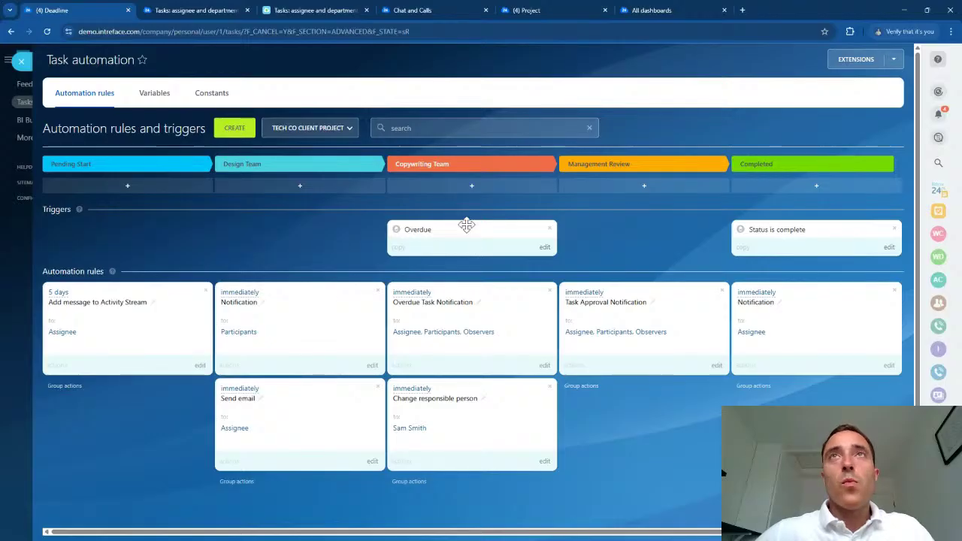
Move the Overdue trigger and the "Change responsible person" rule from Copywriting Team to the Management Review stage
{"action": "left_click_drag", "start_coordinate": [461, 229], "coordinate": [576, 225]}
{"action": "left_click_drag", "start_coordinate": [483, 416], "coordinate": [606, 301]}
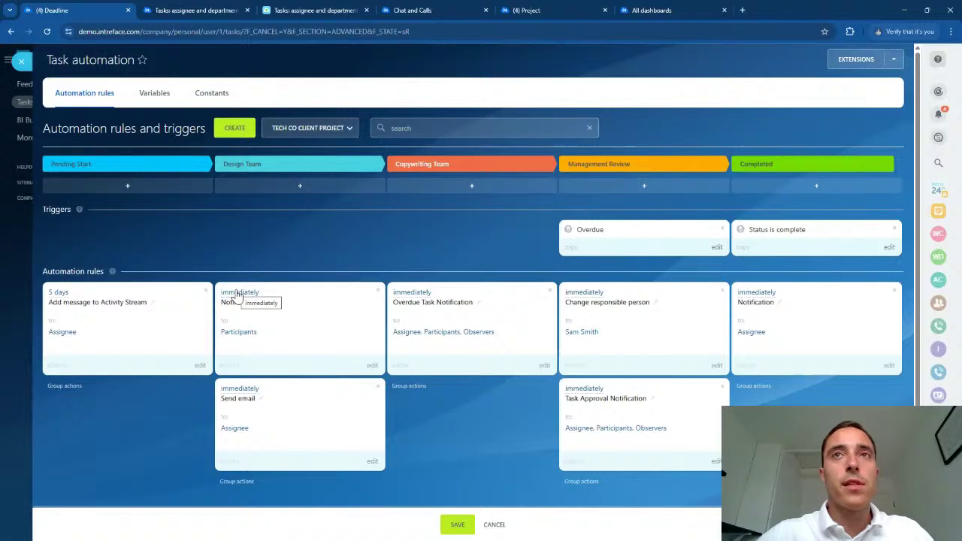
Inspect the settings of the Design Team stage's "Send email" rule and close them without changes
{"action": "left_click", "coordinate": [238, 398]}
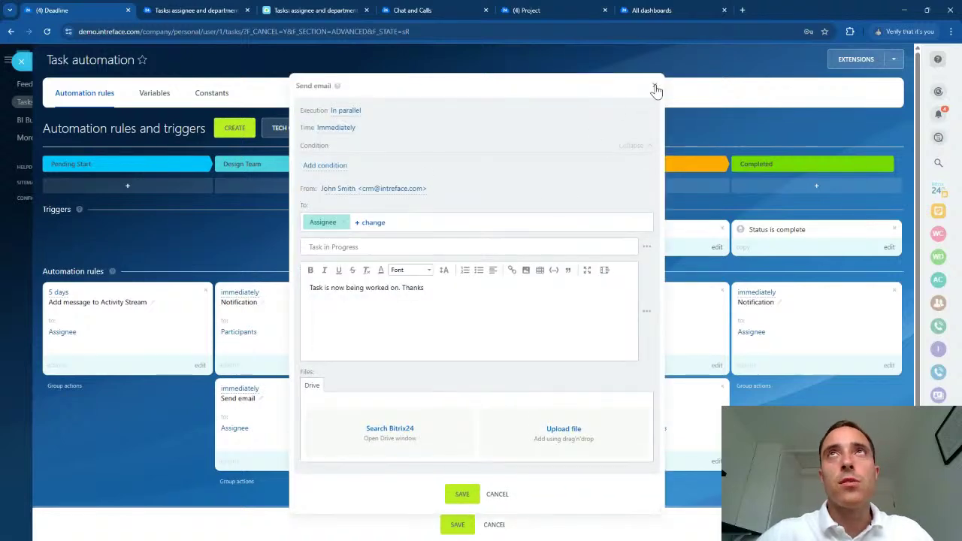
{"action": "left_click", "coordinate": [655, 86]}
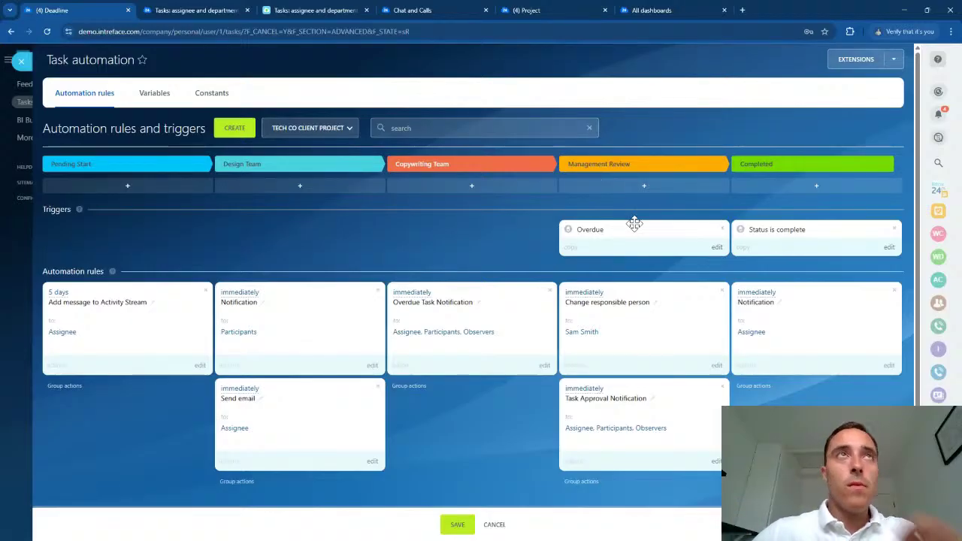
{"action": "left_click_drag", "start_coordinate": [635, 223], "coordinate": [571, 249]}
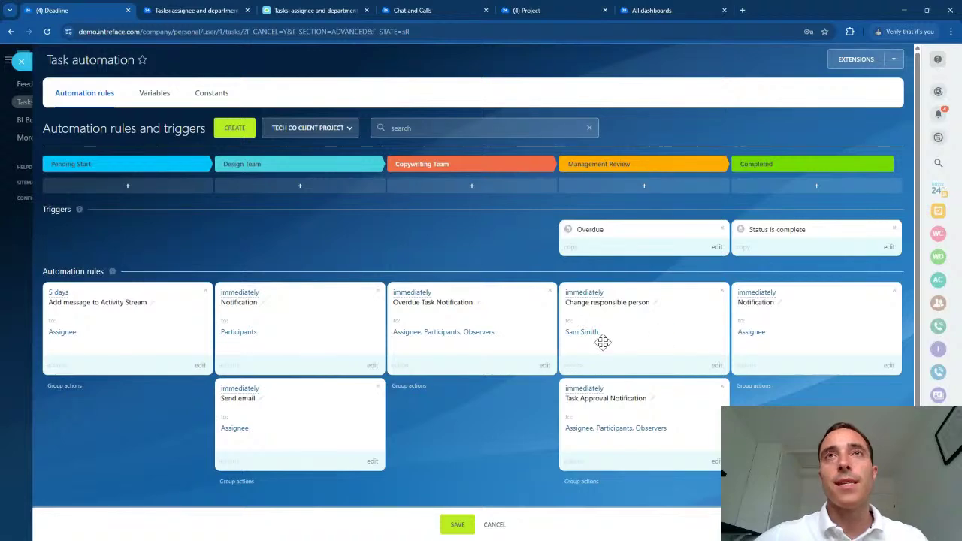
{"action": "left_click_drag", "start_coordinate": [639, 335], "coordinate": [580, 304]}
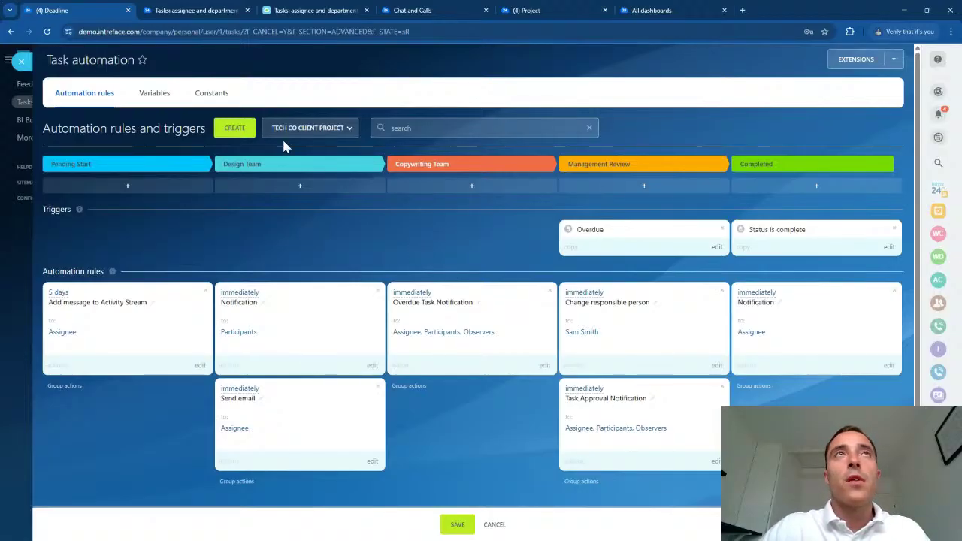
Browse the employee automation rules that can be added to the Pending Start stage, and exit Task automation without saving
{"action": "left_click", "coordinate": [245, 134]}
{"action": "left_click", "coordinate": [318, 245]}
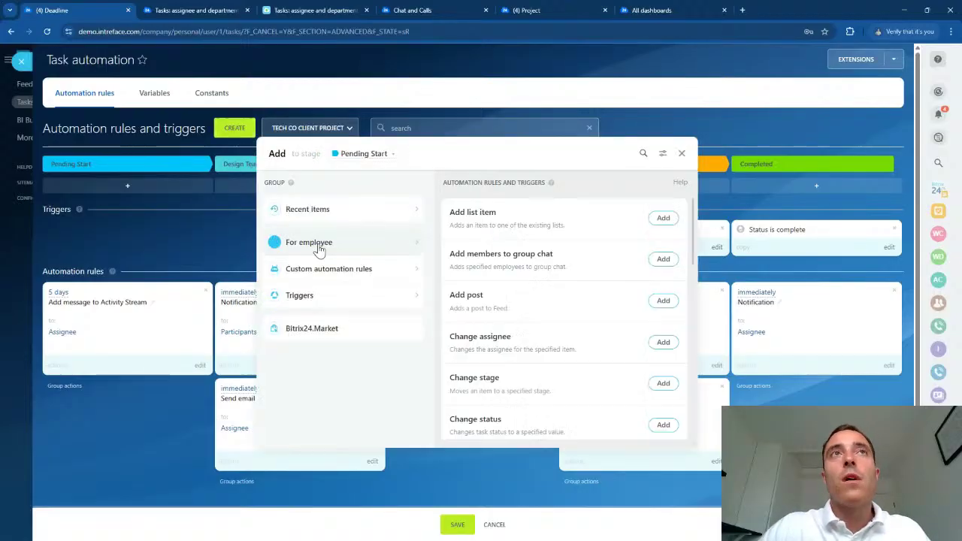
{"action": "scroll", "coordinate": [525, 280], "scroll_direction": "down", "scroll_amount": 4}
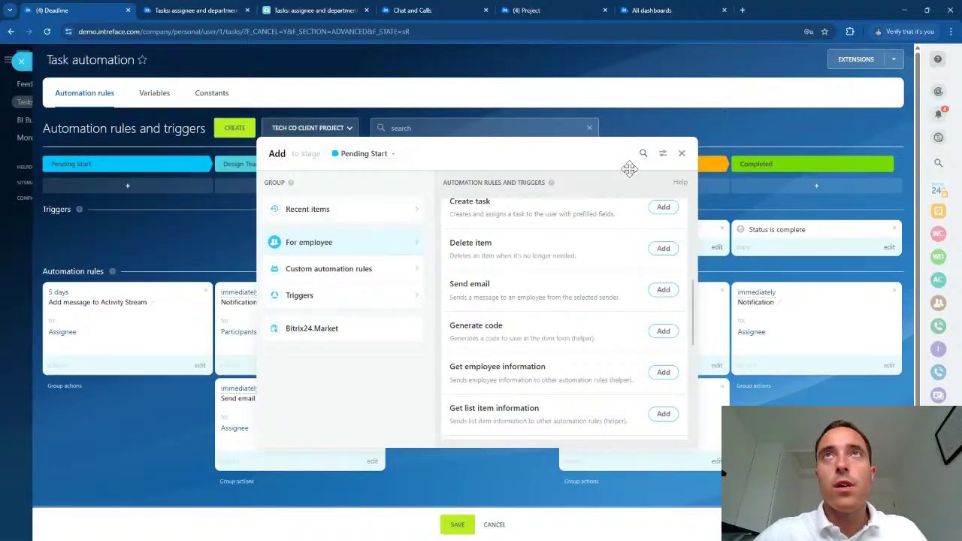
{"action": "left_click", "coordinate": [682, 153]}
{"action": "left_click", "coordinate": [23, 63]}
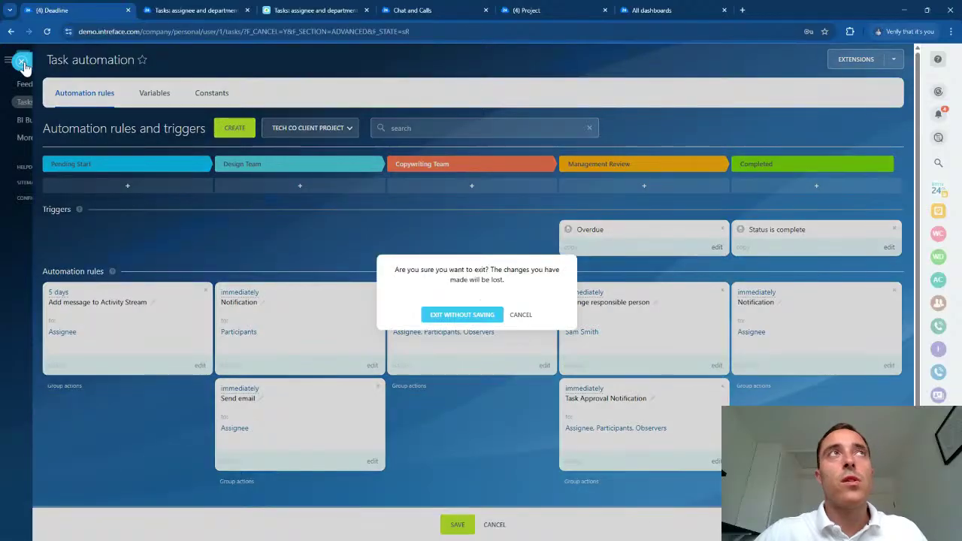
{"action": "left_click", "coordinate": [463, 315]}
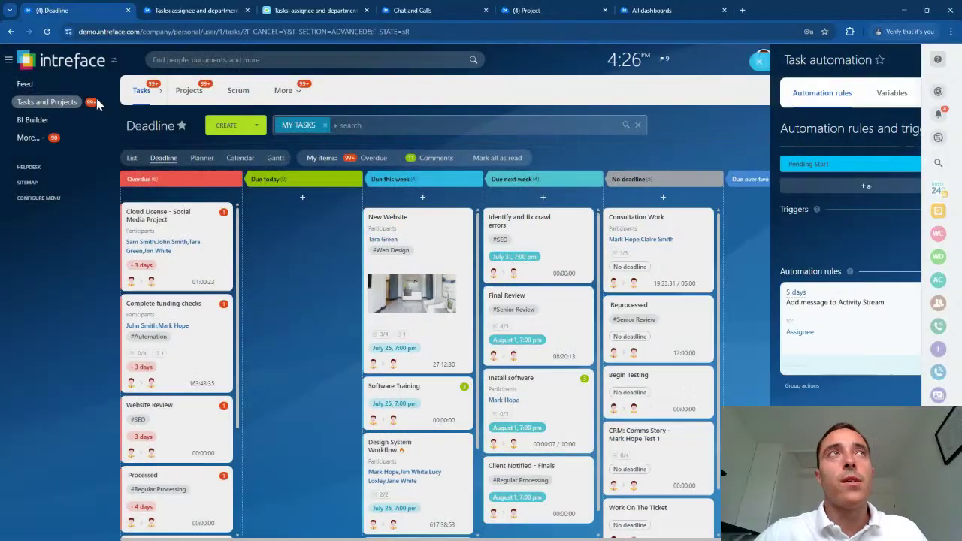
Open the sales automation of the CRM's SEO Deal pipeline and view the Deal Won stage's workflow in the Workflow Designer
{"action": "left_click", "coordinate": [31, 141]}
{"action": "left_click_drag", "start_coordinate": [31, 167], "coordinate": [27, 136]}
{"action": "left_click", "coordinate": [25, 138]}
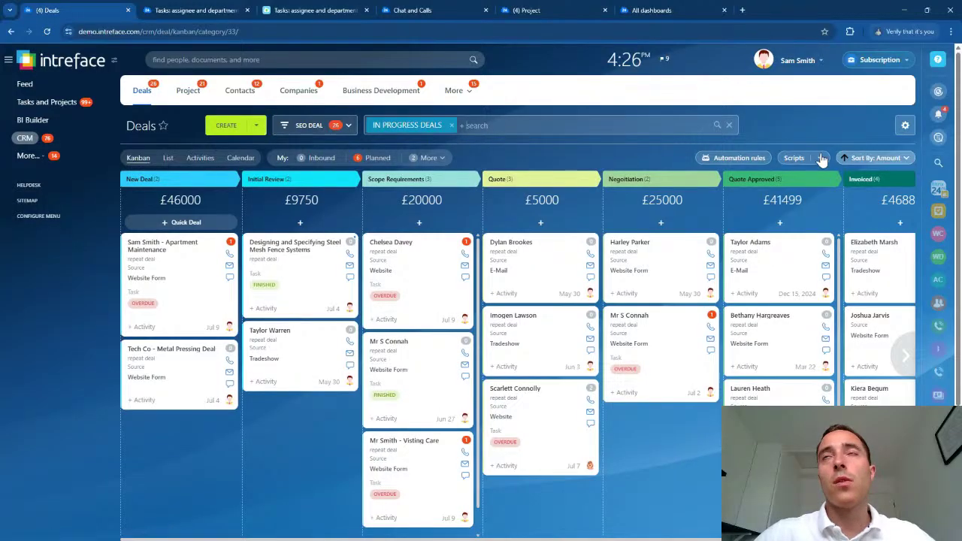
{"action": "left_click", "coordinate": [728, 158]}
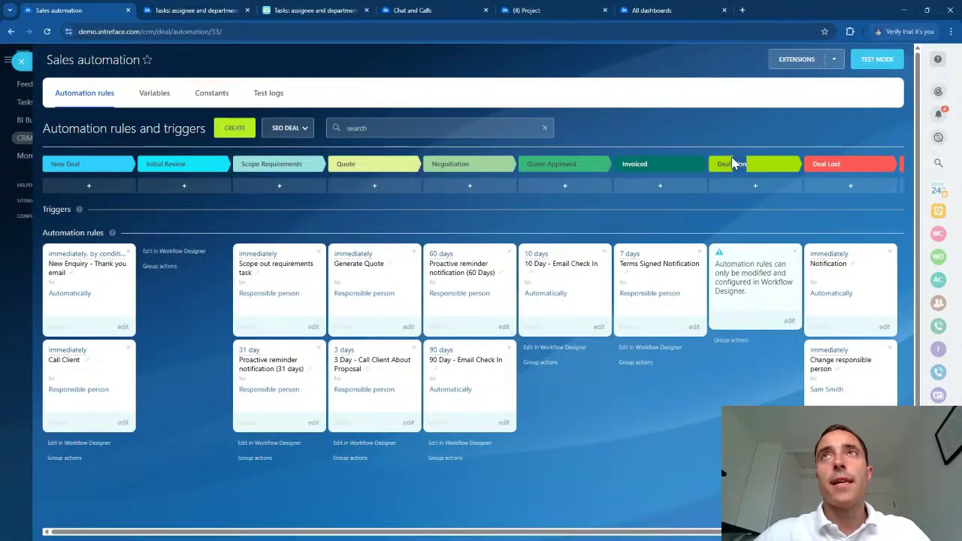
{"action": "left_click", "coordinate": [788, 327]}
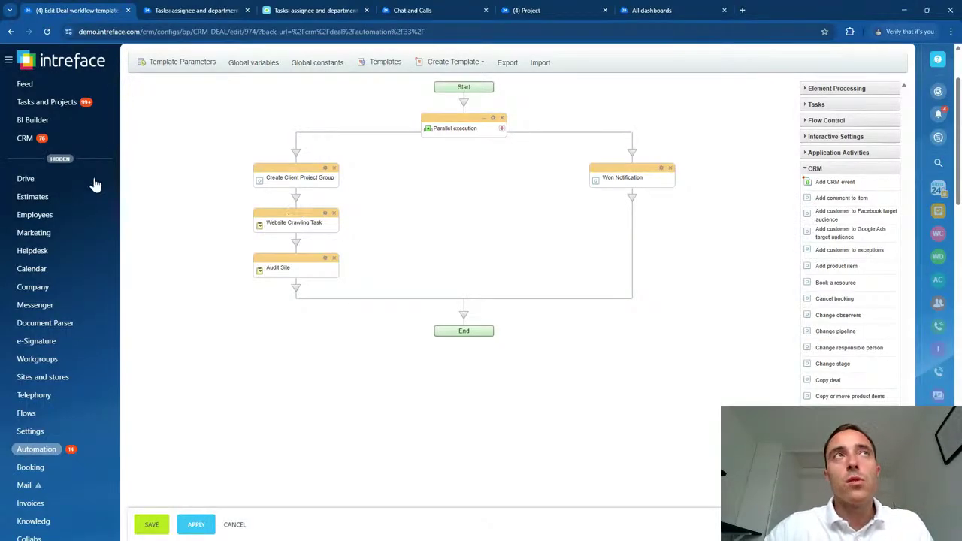
{"action": "left_click", "coordinate": [60, 159]}
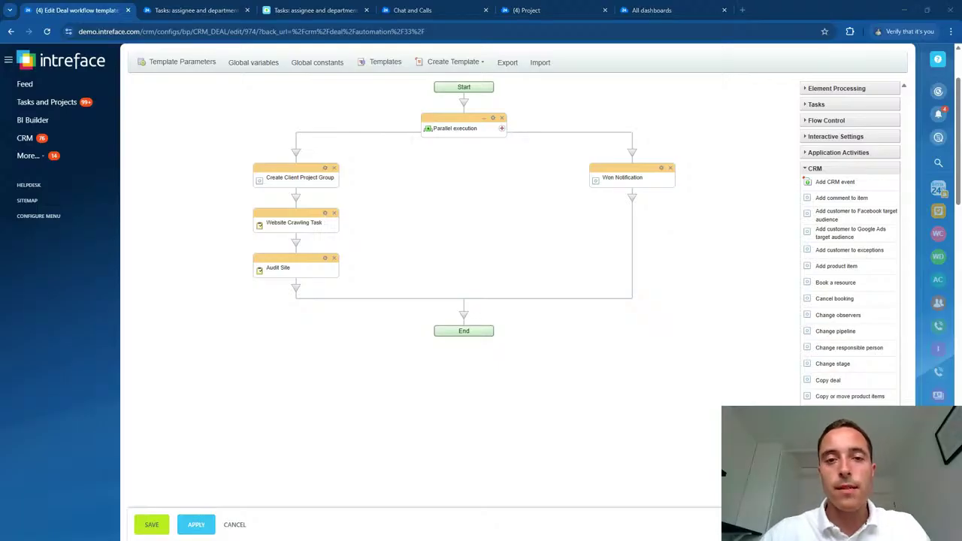
{"action": "key", "text": "alt+Tab"}
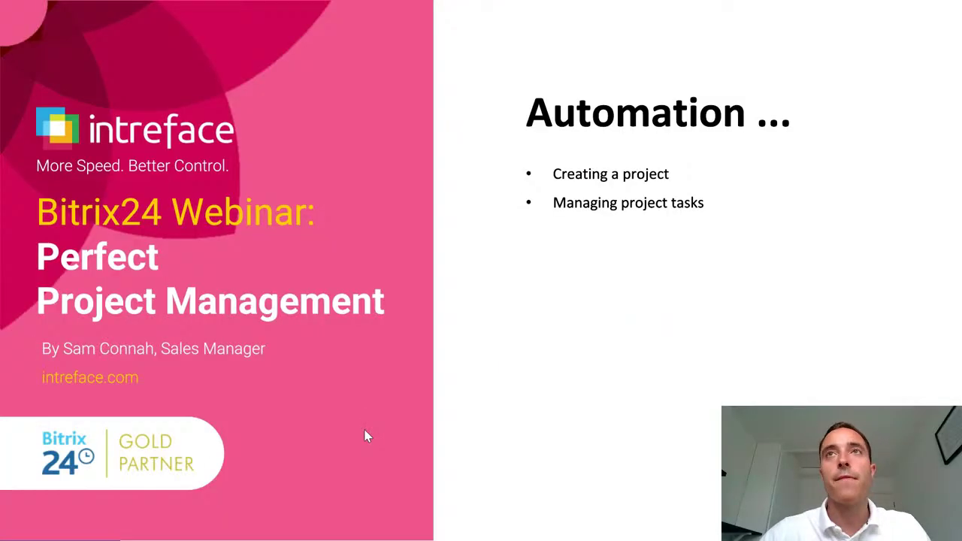
{"action": "left_click", "coordinate": [904, 315]}
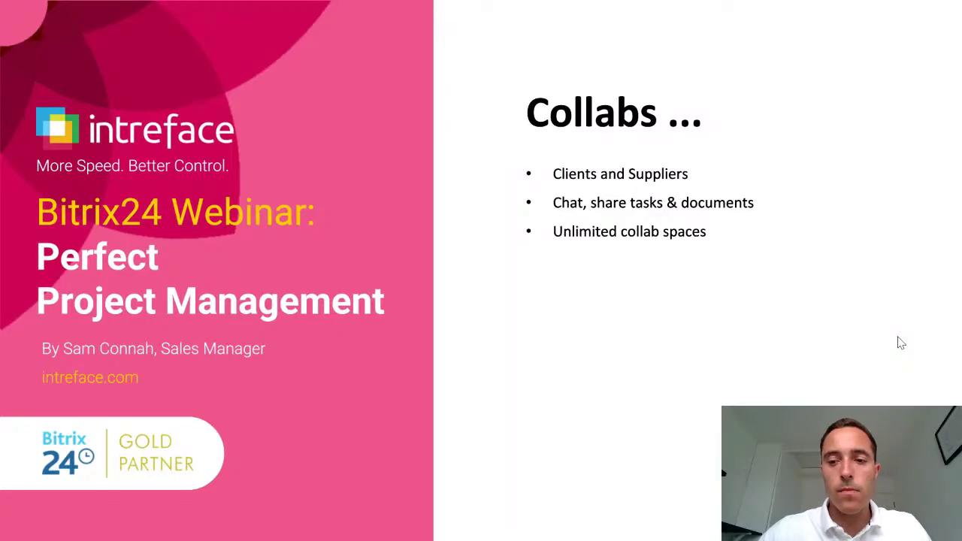
{"action": "key", "text": "alt+Tab"}
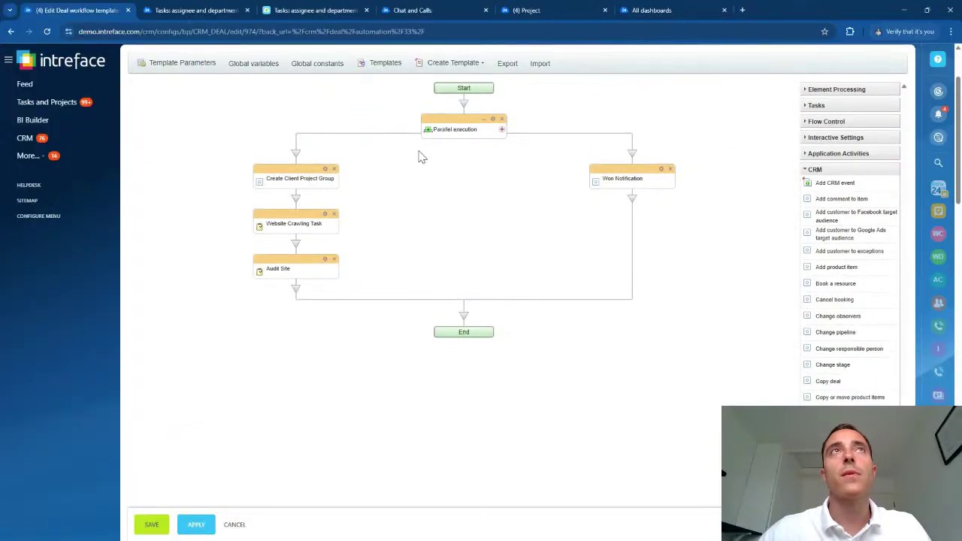
{"action": "scroll", "coordinate": [422, 156], "scroll_direction": "up", "scroll_amount": 2}
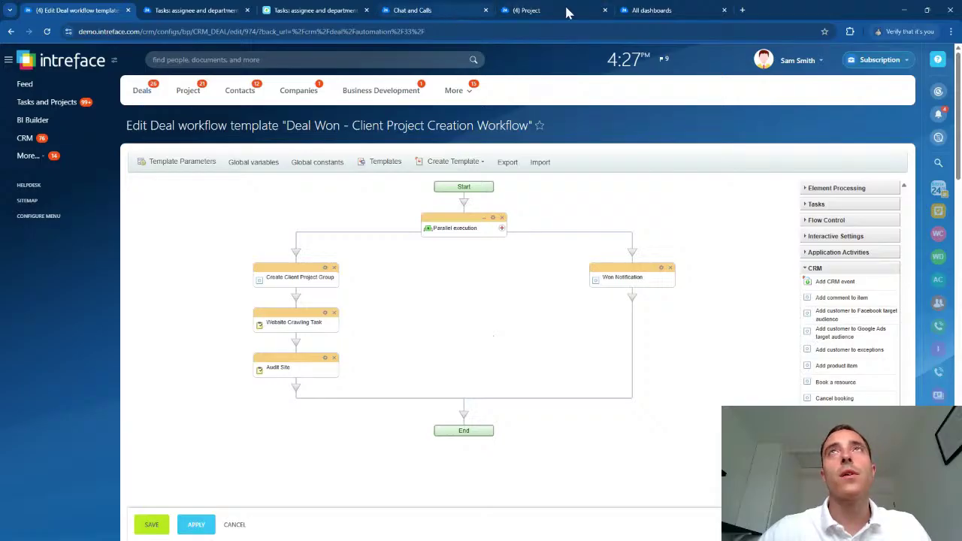
Switch to the Collabs chats and send a short "Hi" greeting with the guest's first name in Tech Corp Collab
{"action": "left_click", "coordinate": [441, 15]}
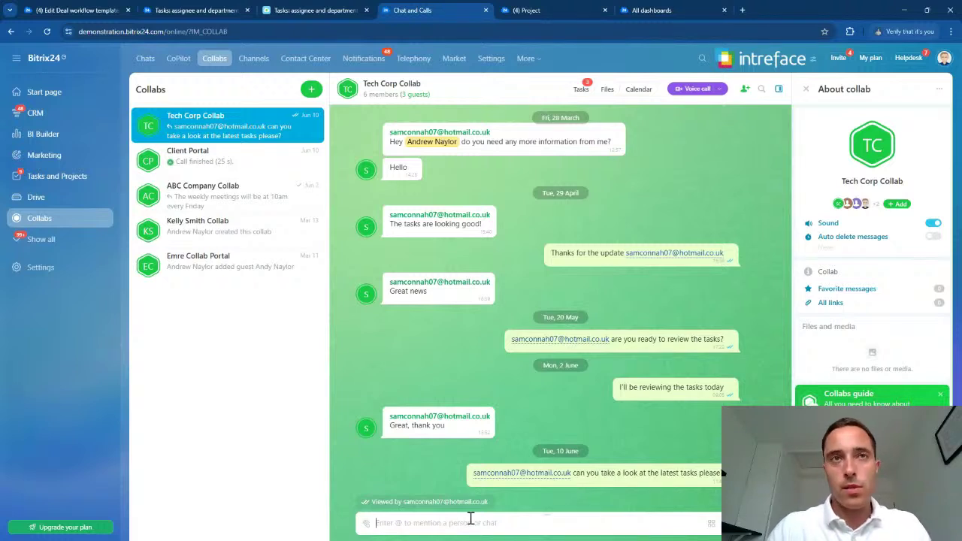
{"action": "type", "text": "Hi"}
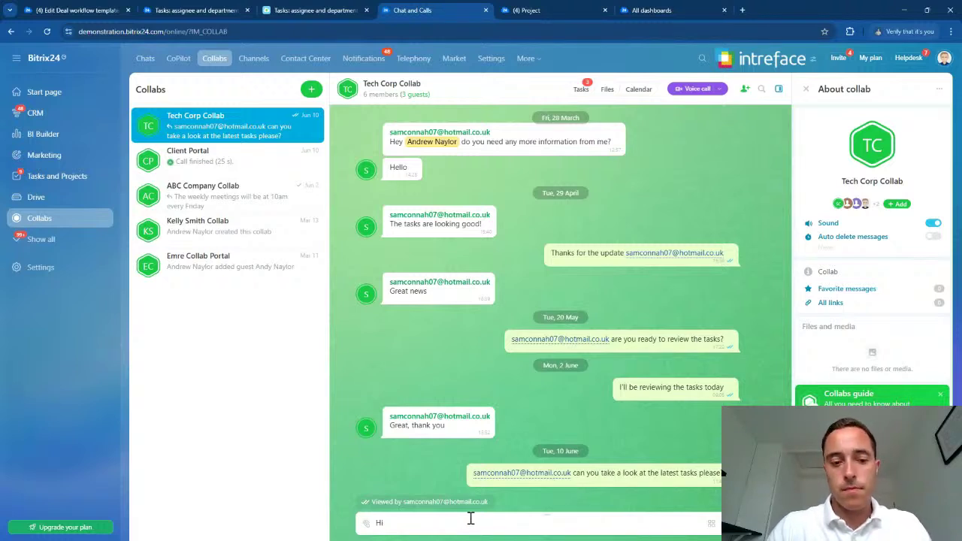
{"action": "type", "text": " sam"}
{"action": "key", "text": "Return"}
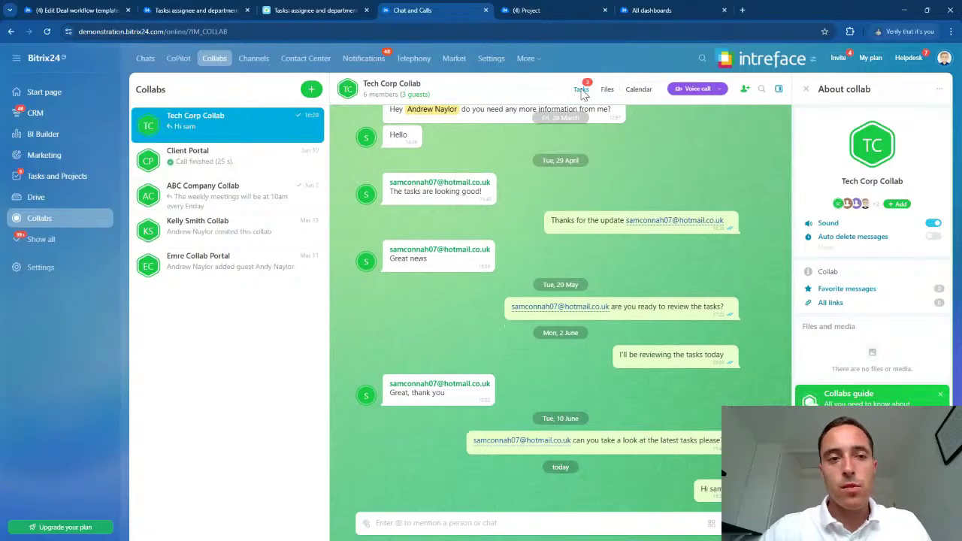
Move the System checks task to the Client Review stage on Tech Corp Collab's task Kanban and return to the chat
{"action": "left_click", "coordinate": [582, 90]}
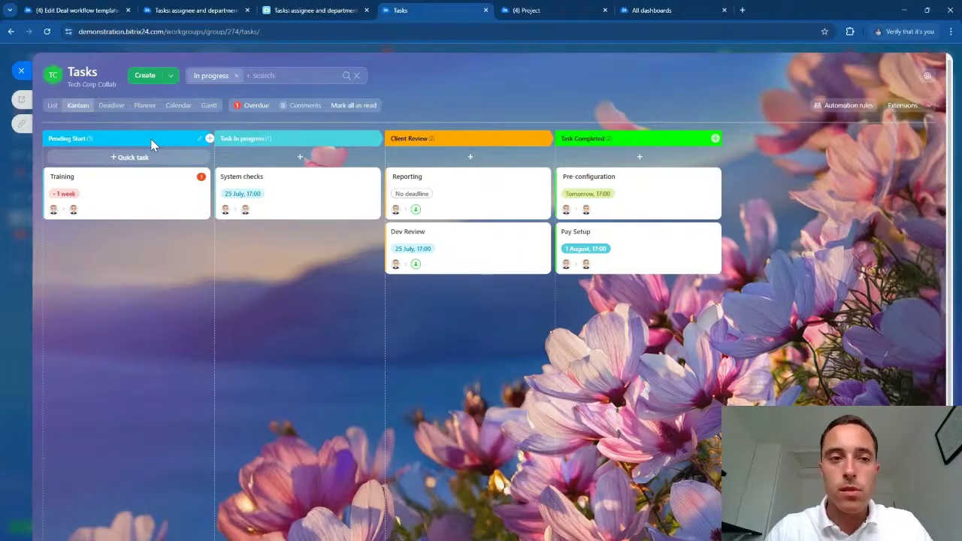
{"action": "left_click_drag", "start_coordinate": [293, 194], "coordinate": [403, 203]}
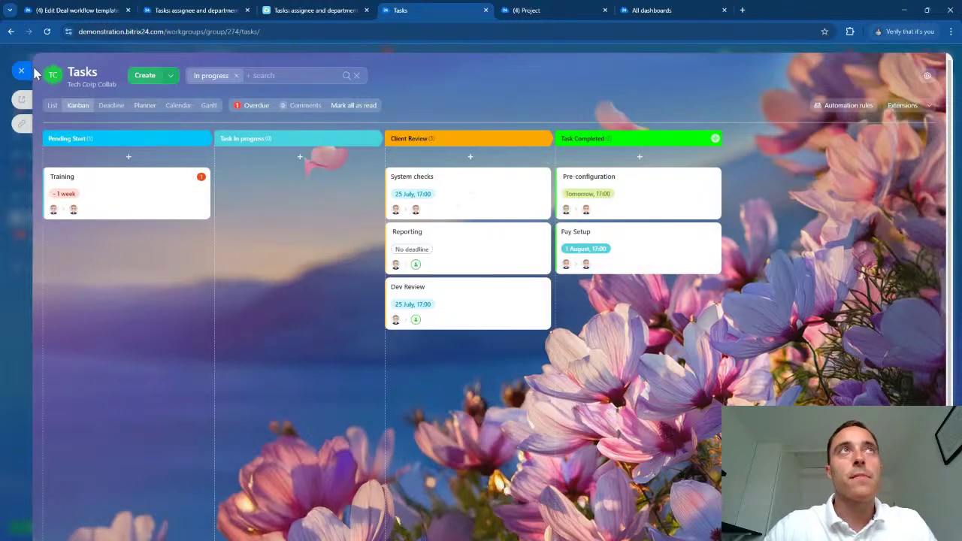
{"action": "key", "text": "Escape"}
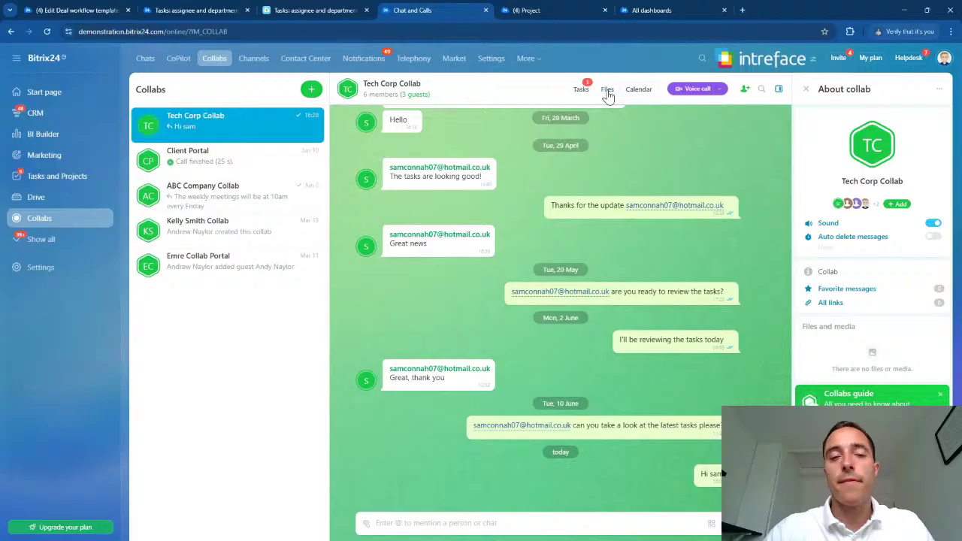
View the files shared in Tech Corp Collab and return to its chat
{"action": "left_click", "coordinate": [606, 89]}
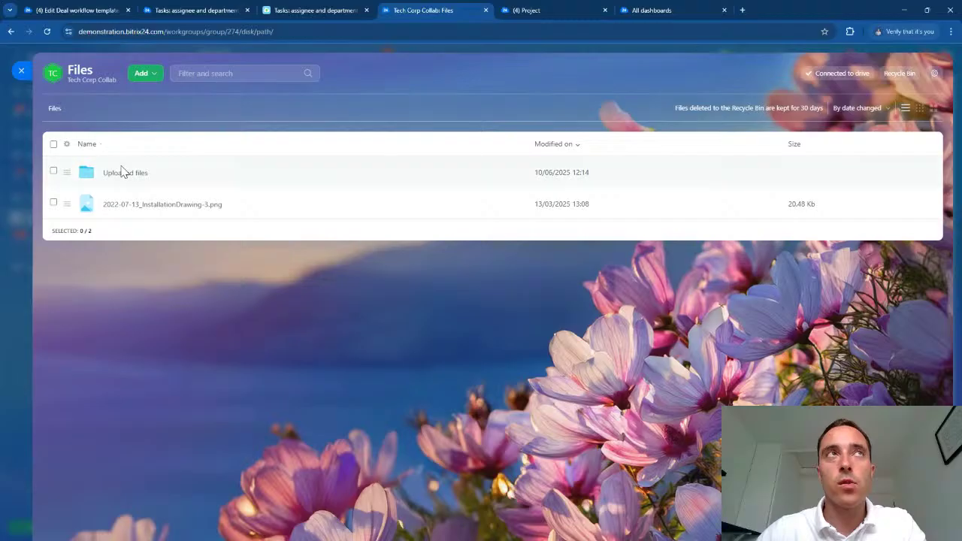
{"action": "left_click", "coordinate": [19, 75]}
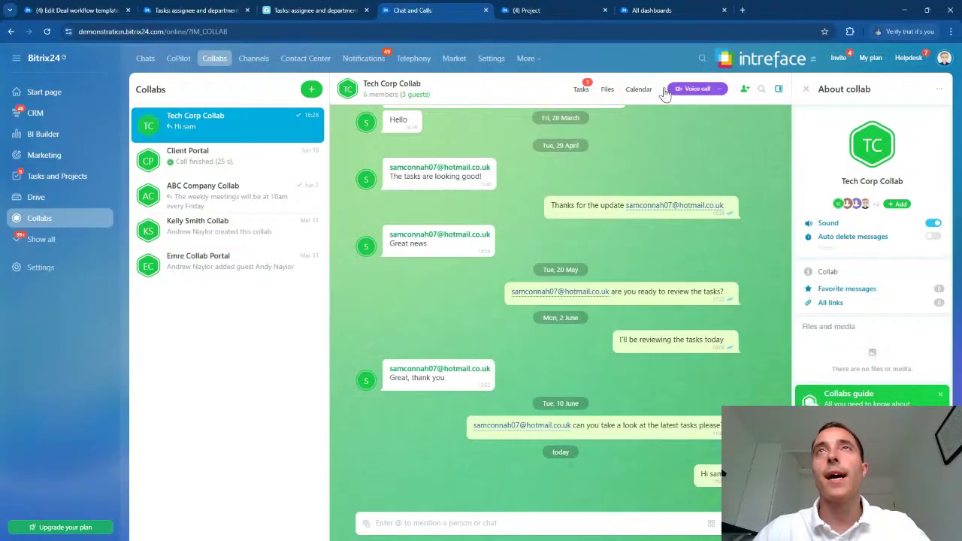